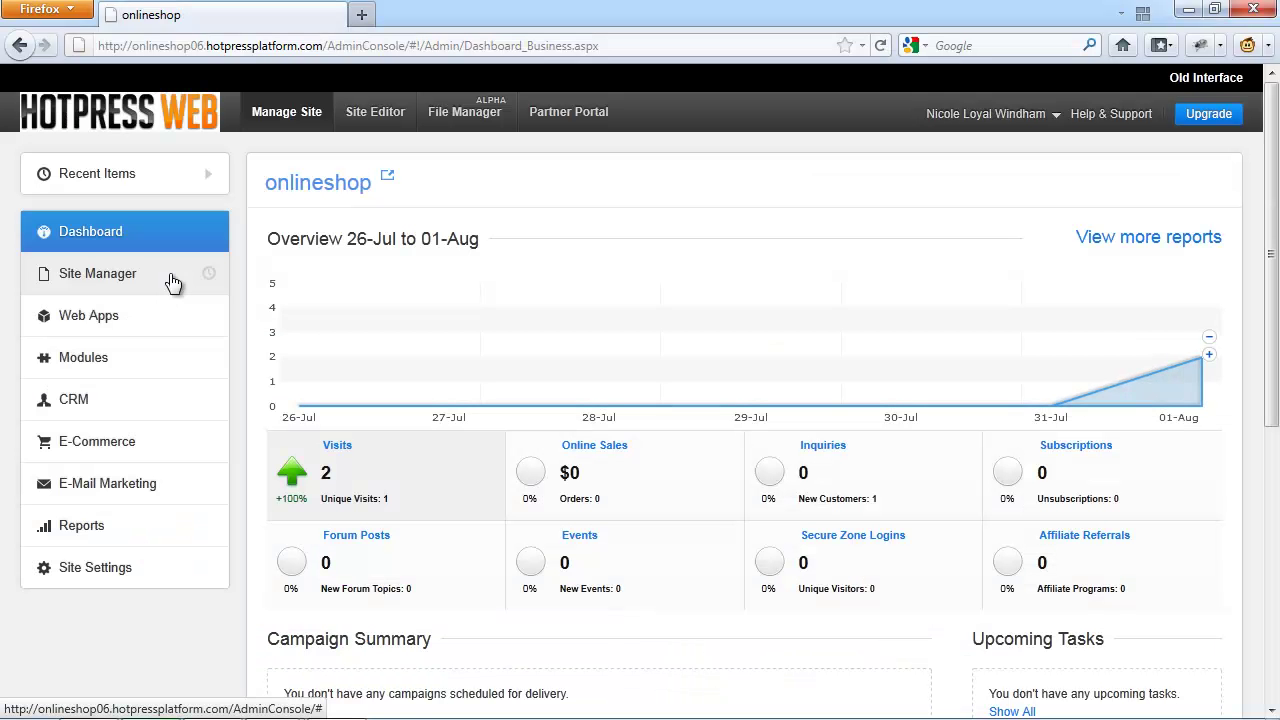
Step: Open Module Templates from the Site Manager section of the admin console
left_click(170, 278)
left_click(152, 356)
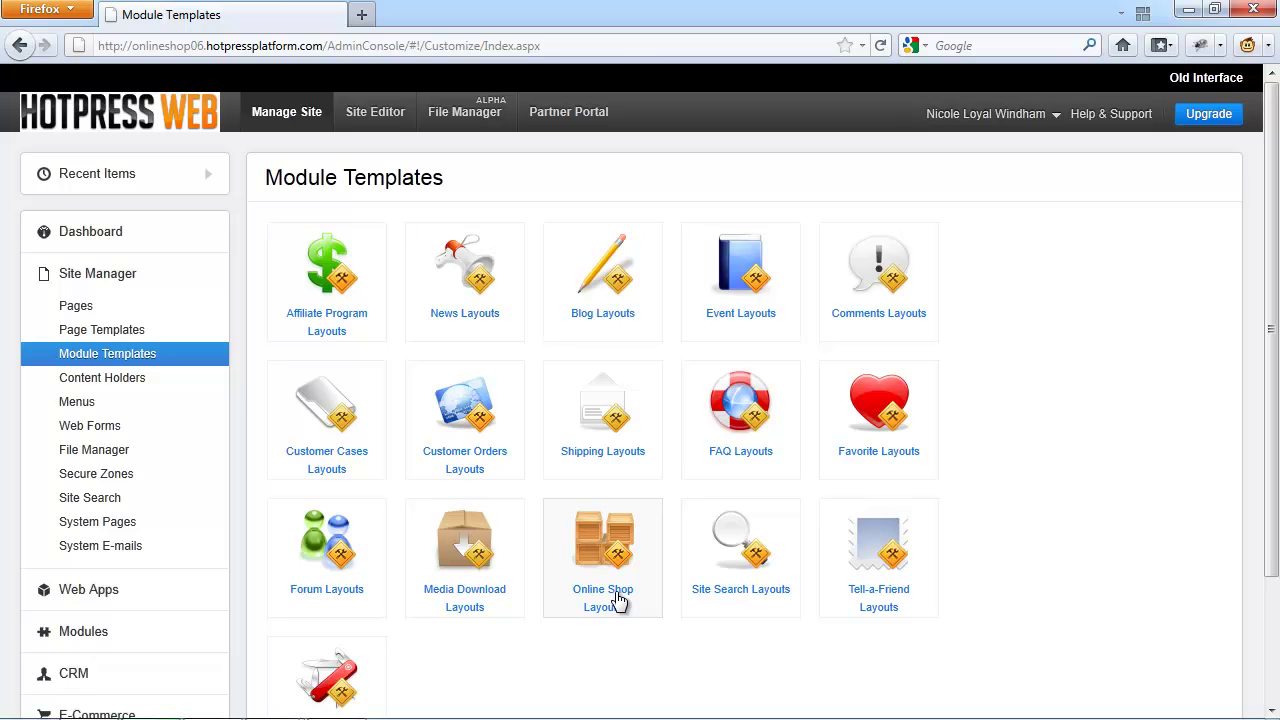
Step: Open Online Shop Layouts and view the Shopping Cart layout template
left_click(618, 598)
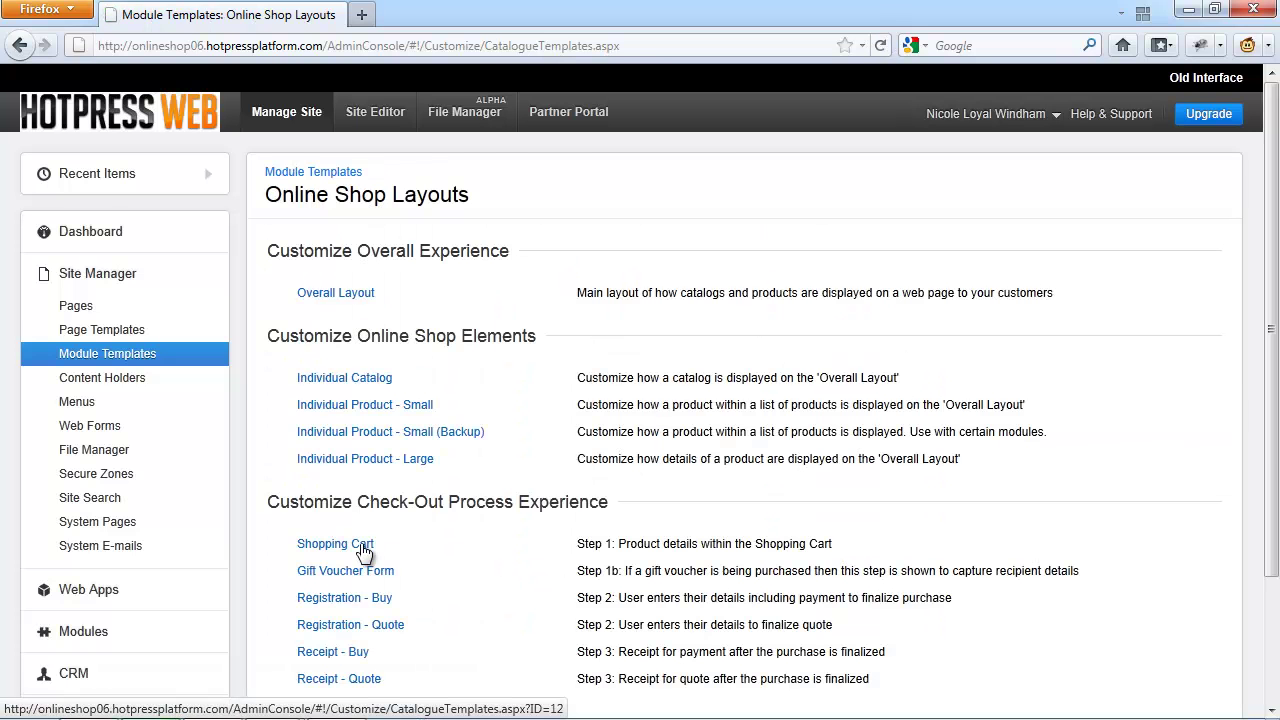
left_click(363, 546)
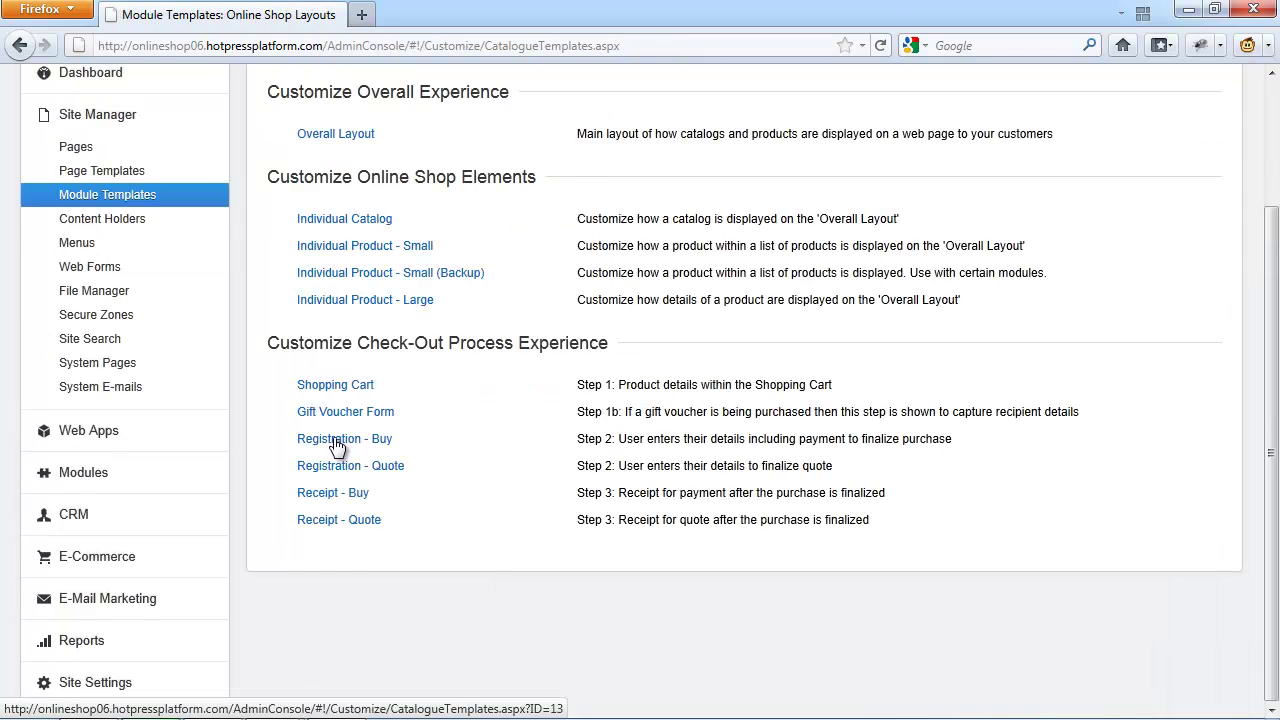
left_click(337, 441)
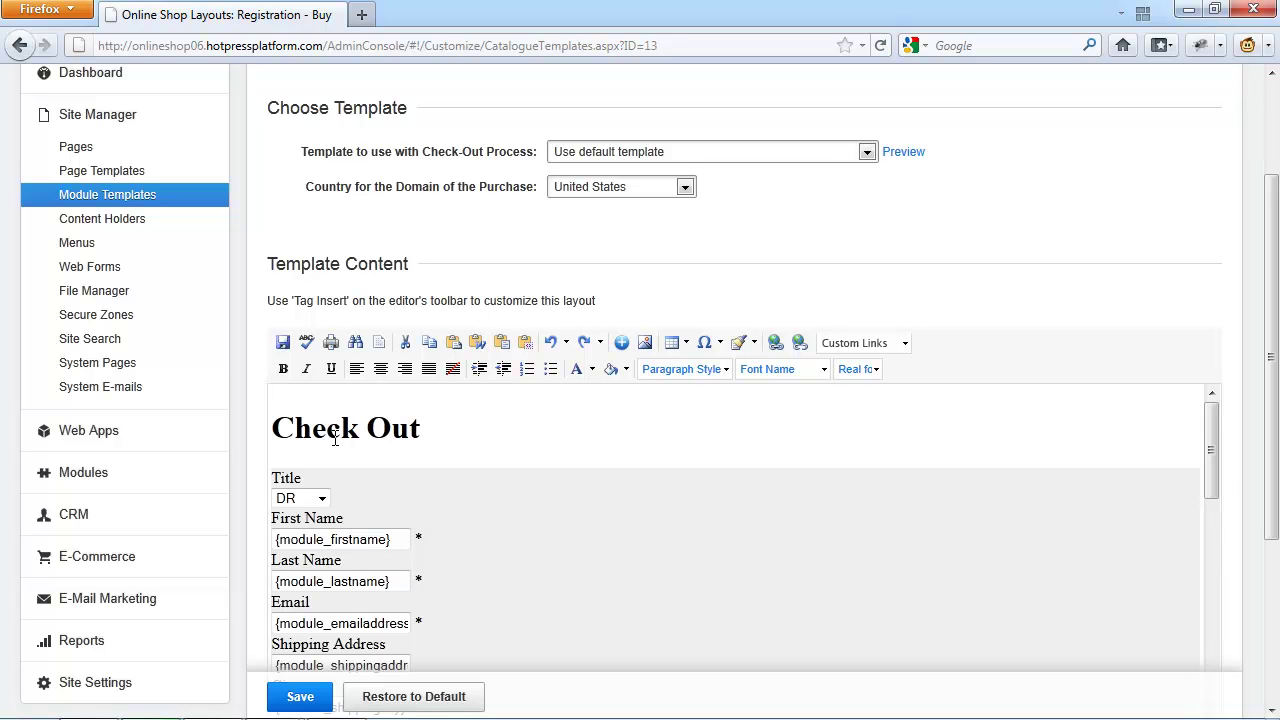
Step: Open the Online Shop Purchase Form from Web Forms and show its E-Commerce fields
left_click(128, 270)
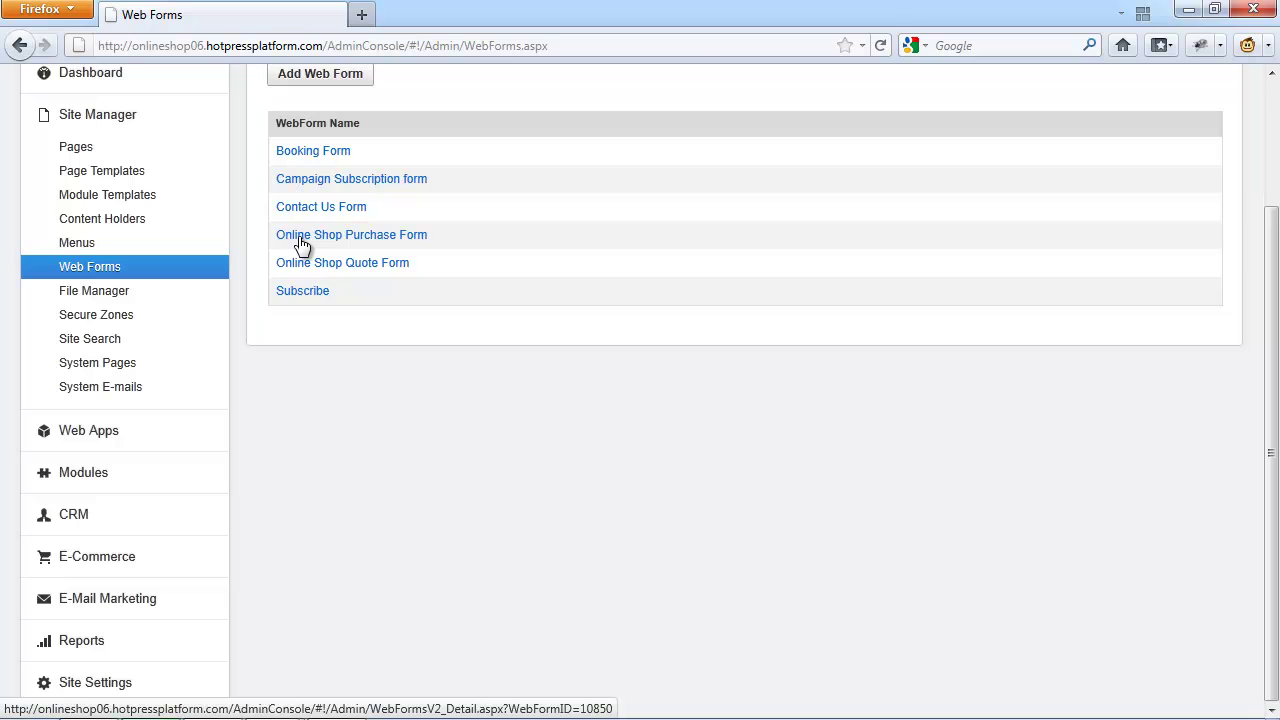
left_click(301, 240)
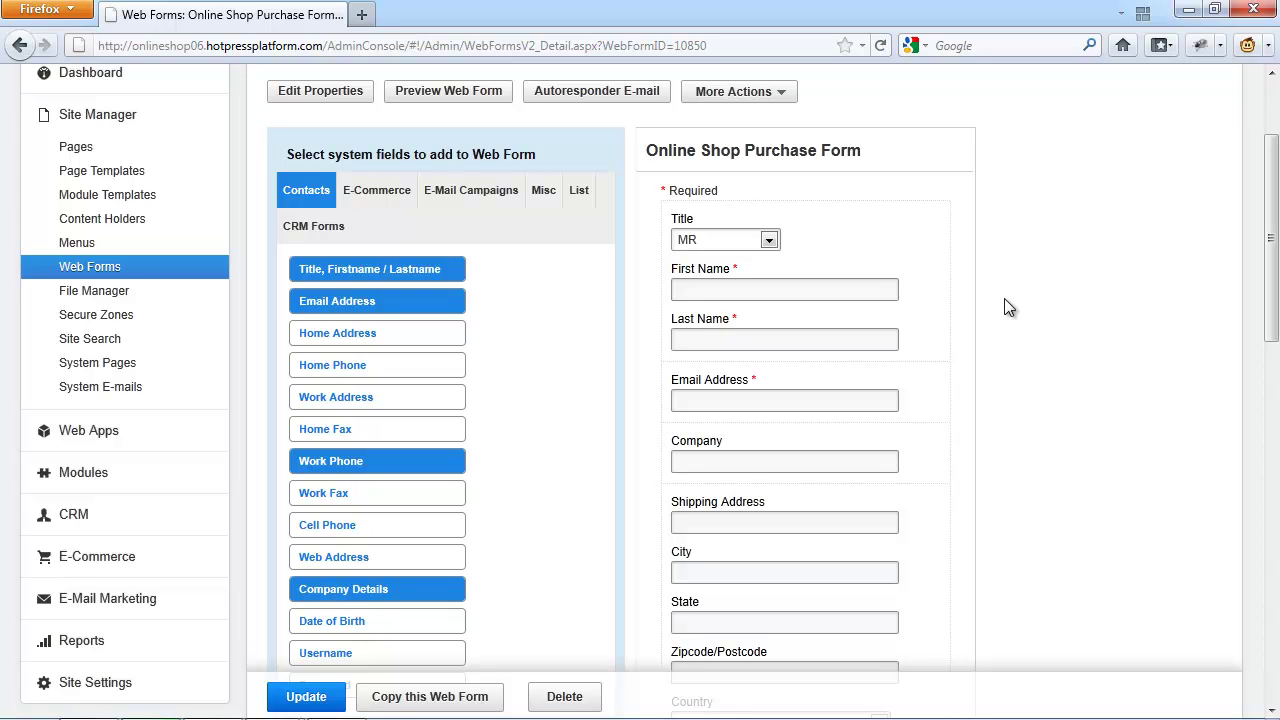
left_click(378, 200)
scroll(502, 447, "down", 4)
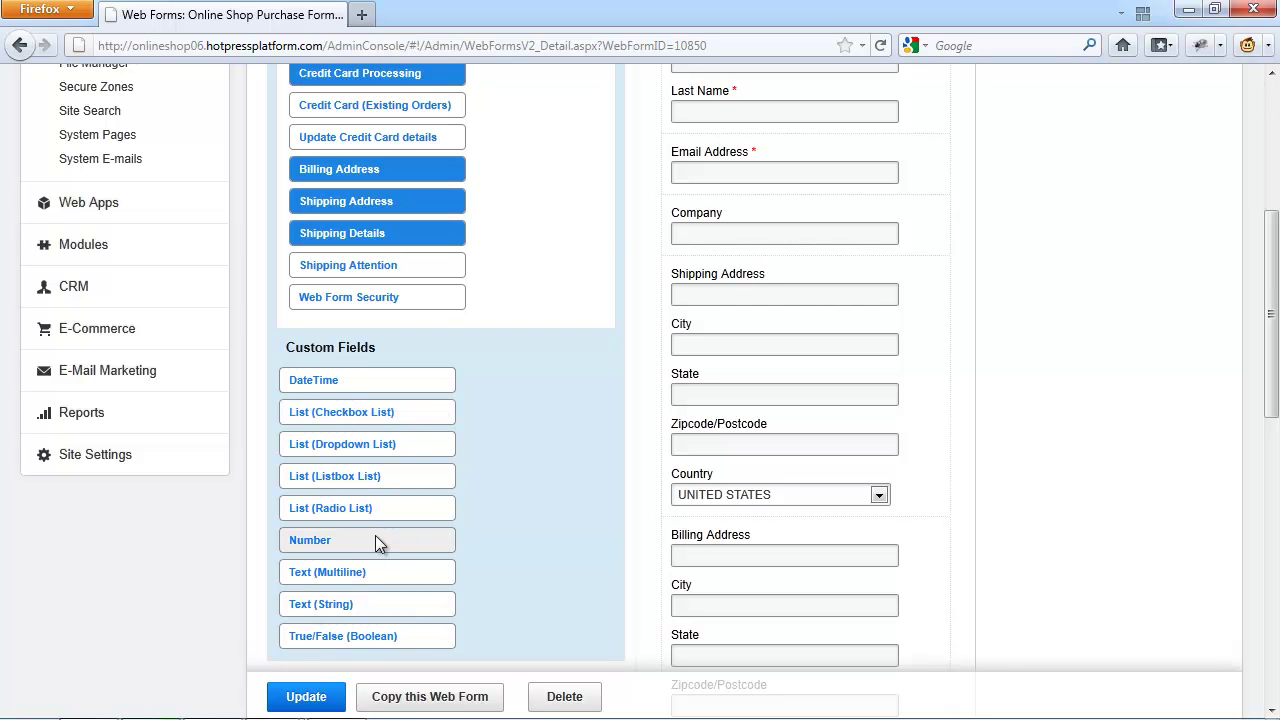
Step: Label the Terms and Conditions checkbox 'Have you read ...', mark it required, and save
left_click(378, 430)
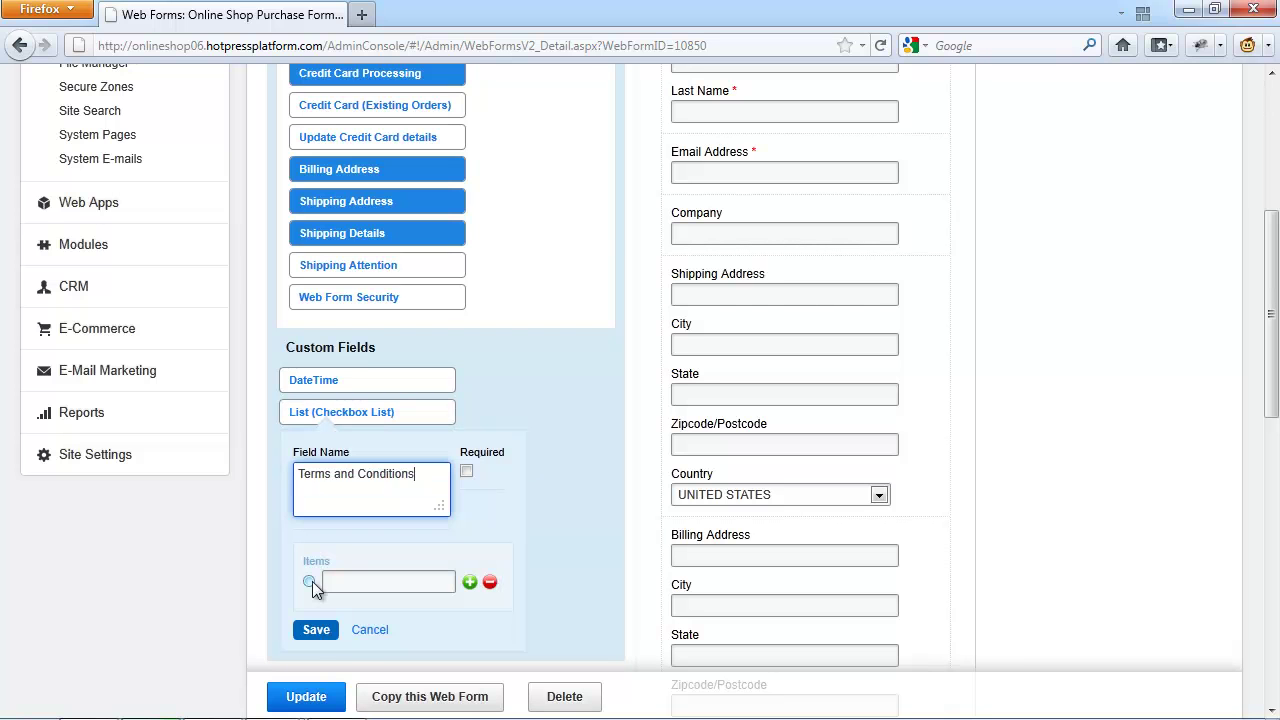
left_click(340, 581)
type("Have you read ...")
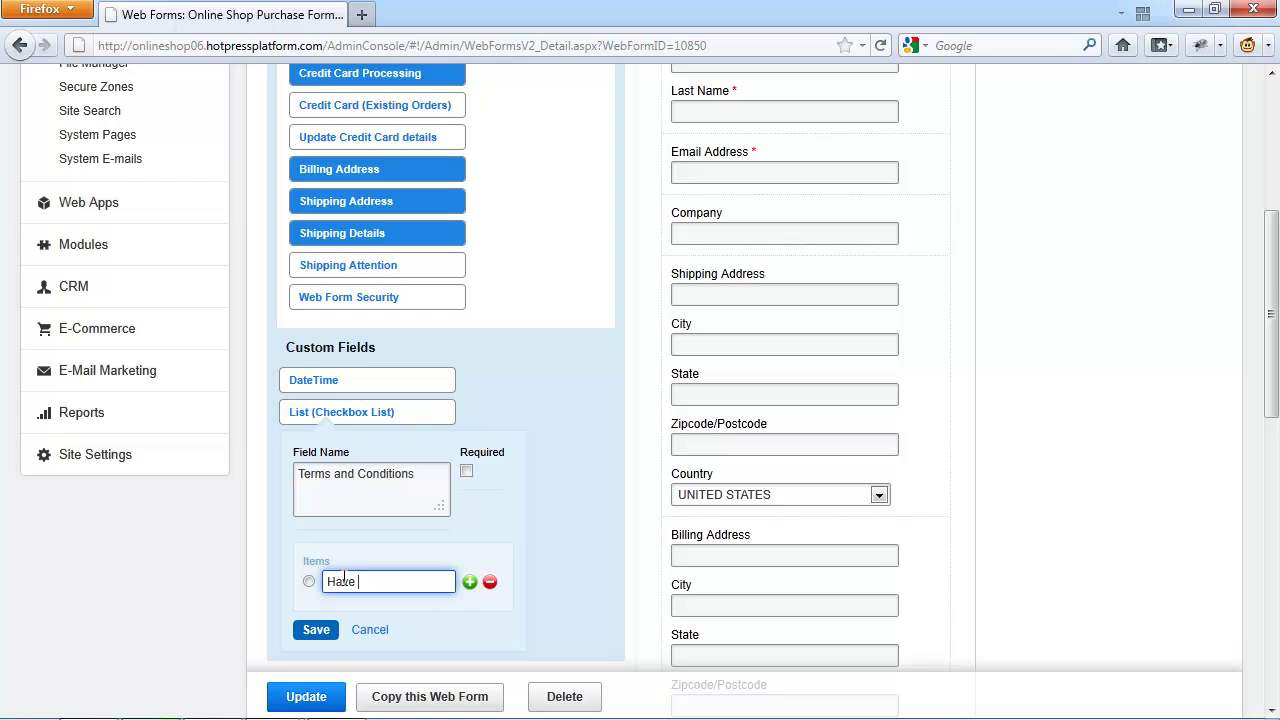
left_click(468, 474)
left_click(307, 634)
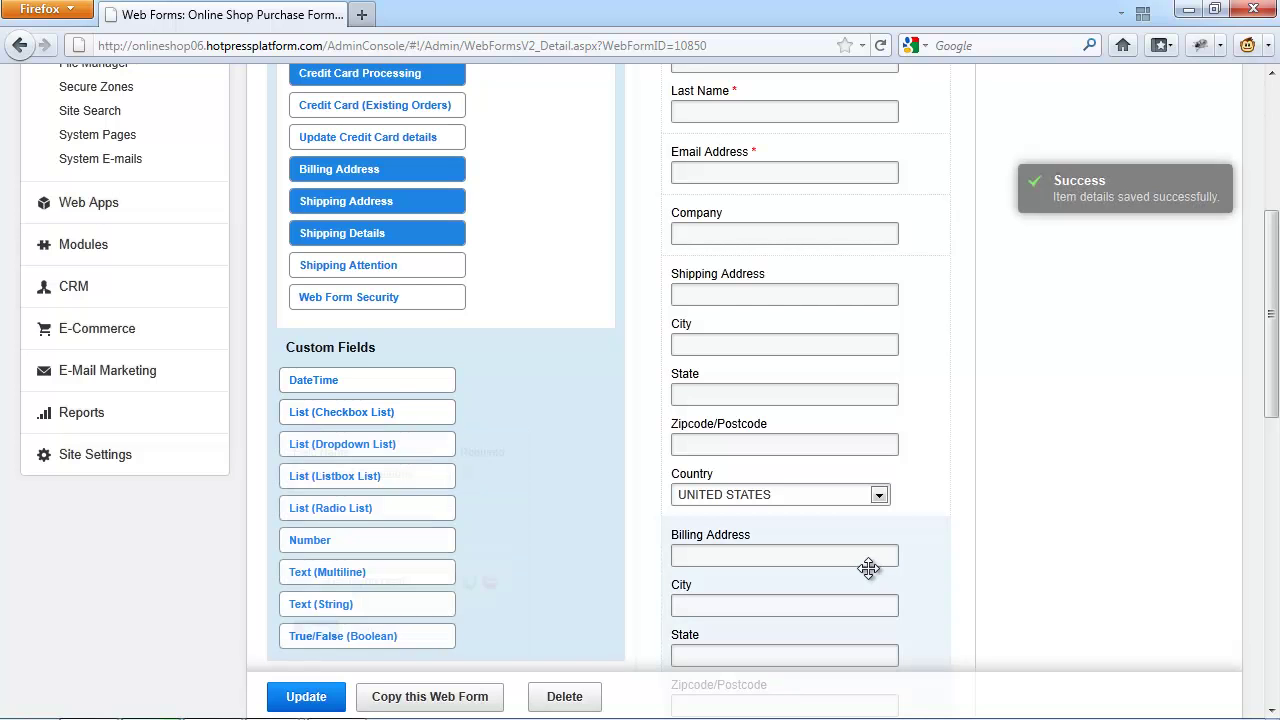
scroll(908, 491, "down", 5)
scroll(926, 488, "down", 5)
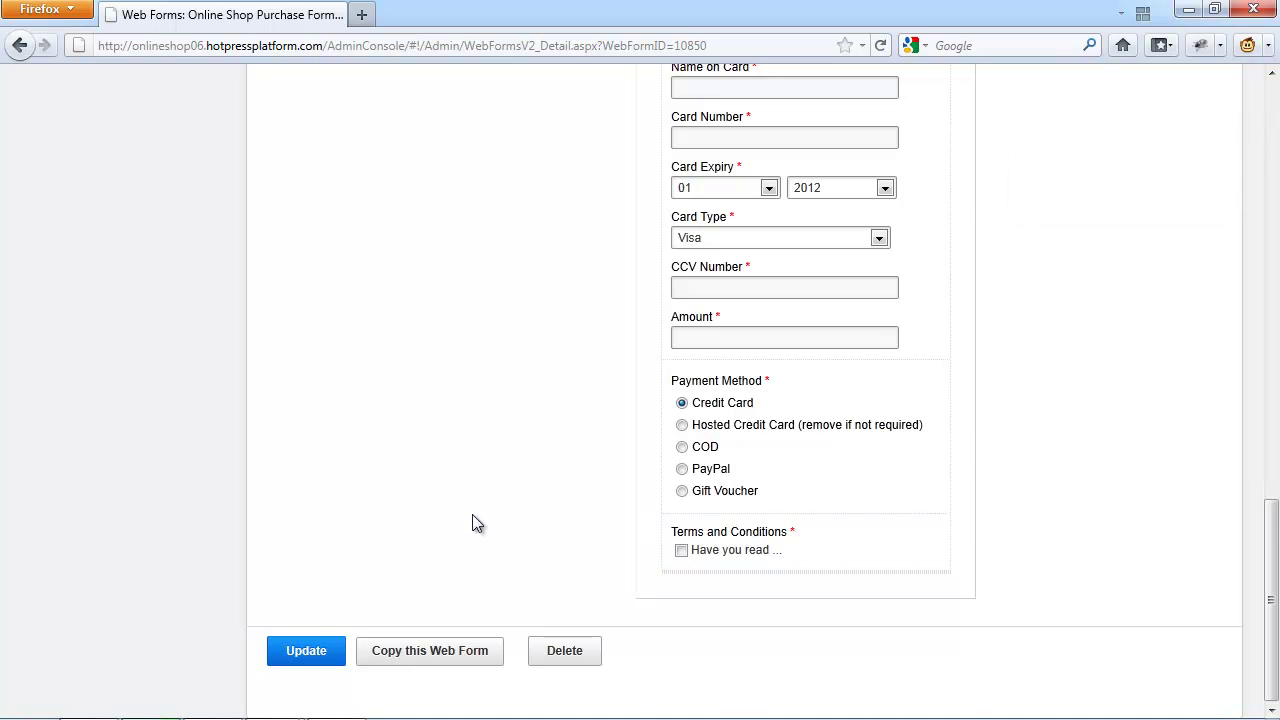
scroll(471, 520, "up", 10)
scroll(464, 537, "up", 2)
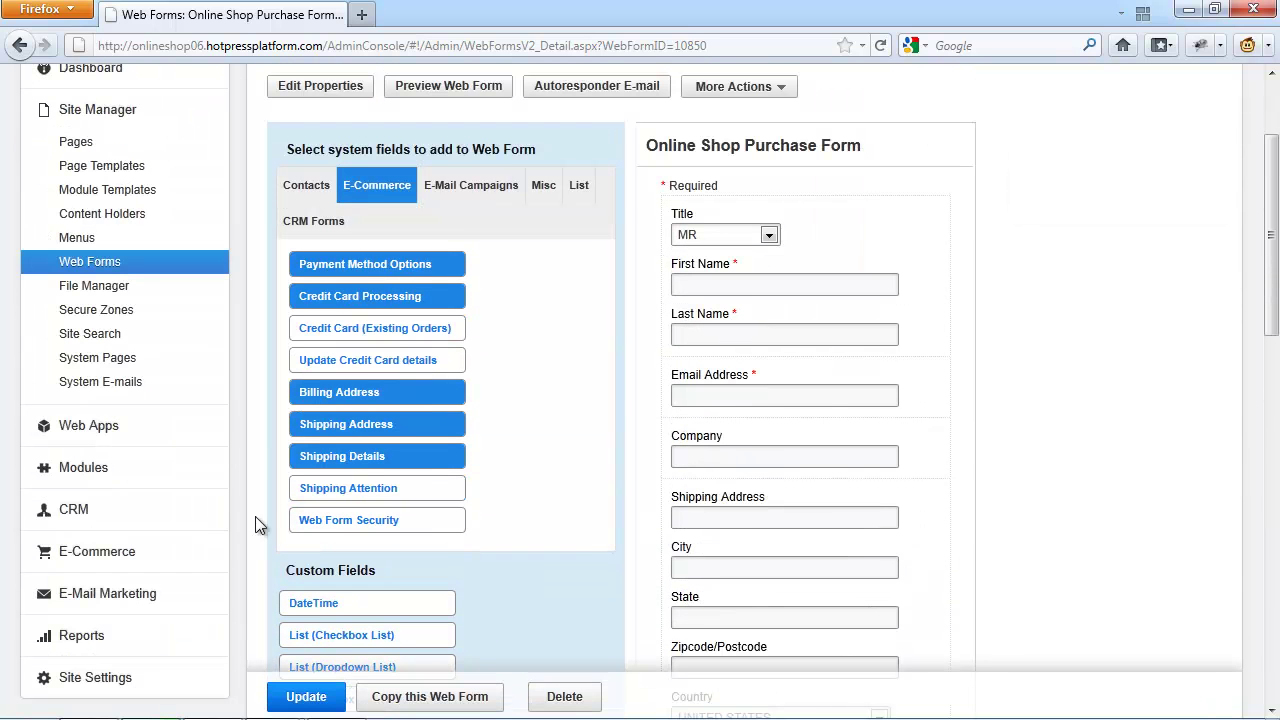
left_click(131, 190)
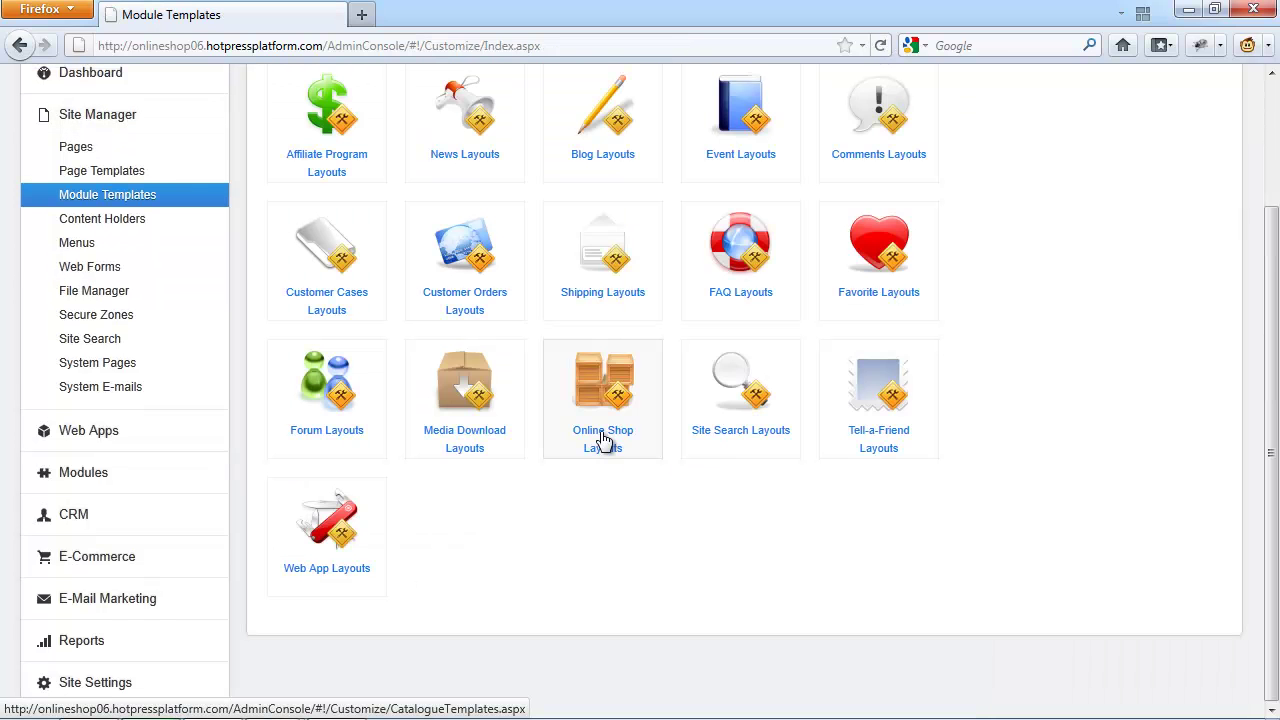
left_click(603, 438)
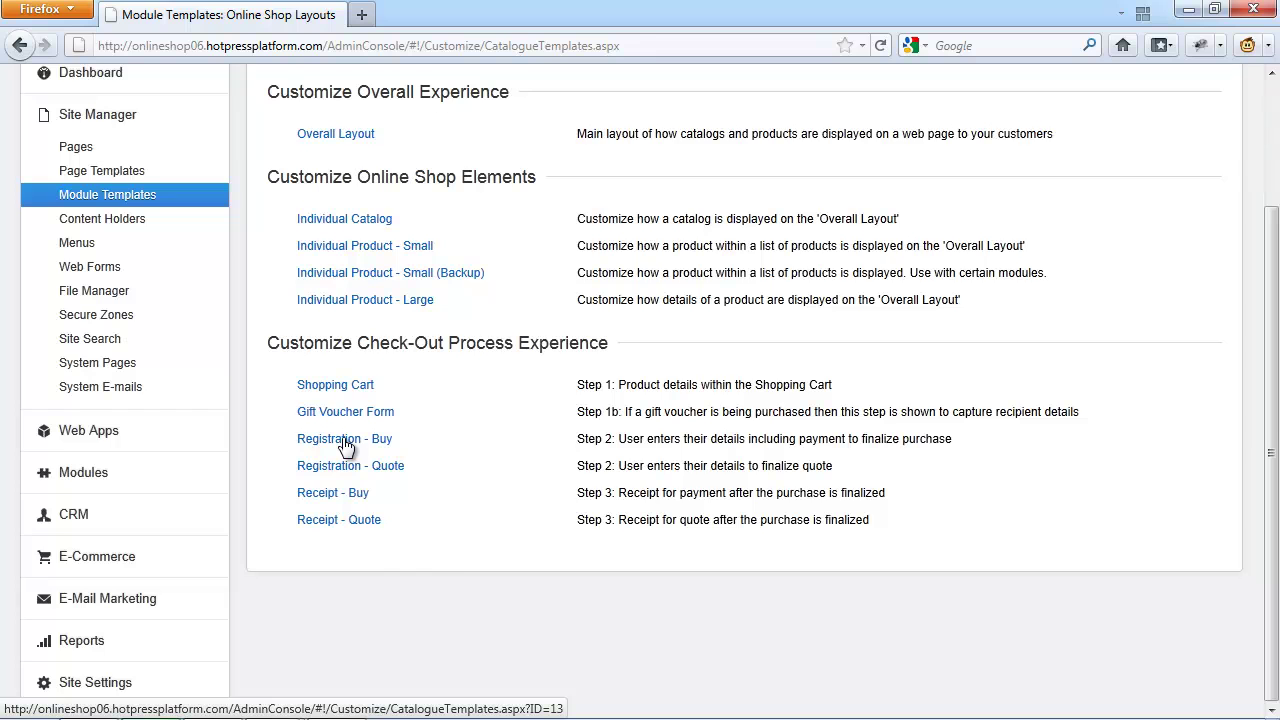
left_click(345, 440)
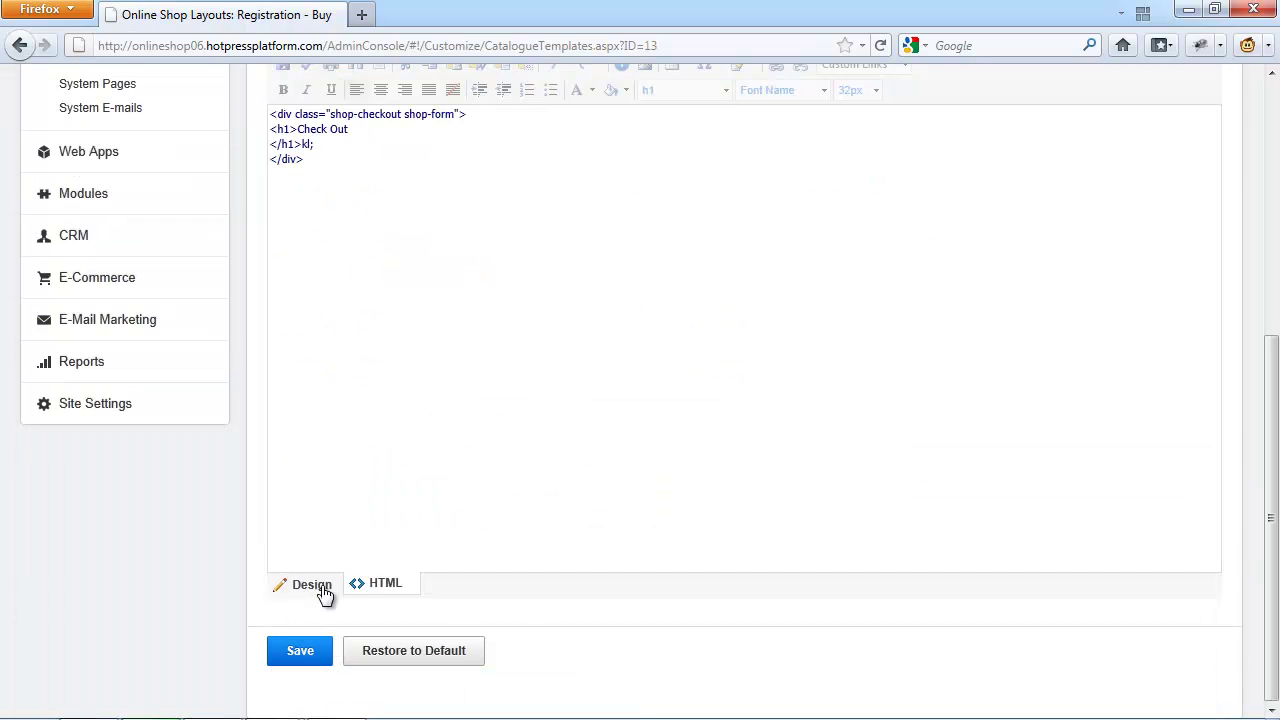
left_click(323, 591)
double_click(280, 199)
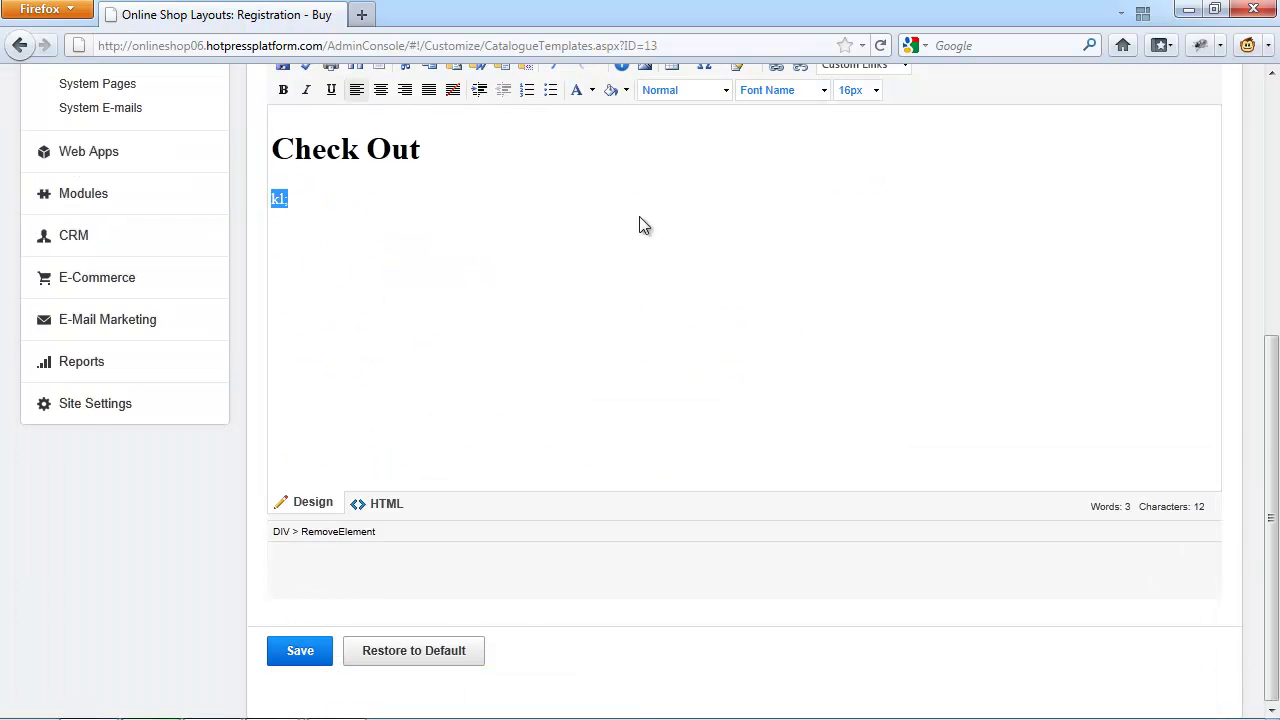
scroll(640, 225, "up", 2)
left_click(623, 177)
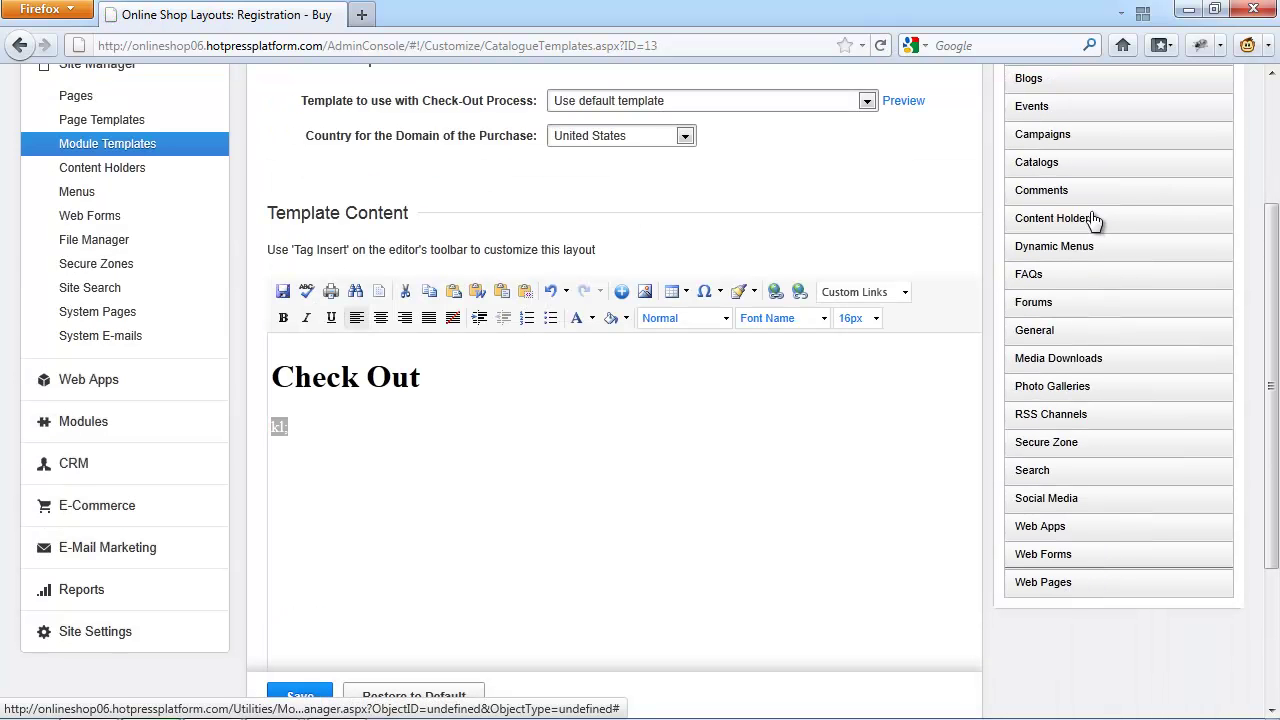
left_click(1075, 257)
left_click(1099, 338)
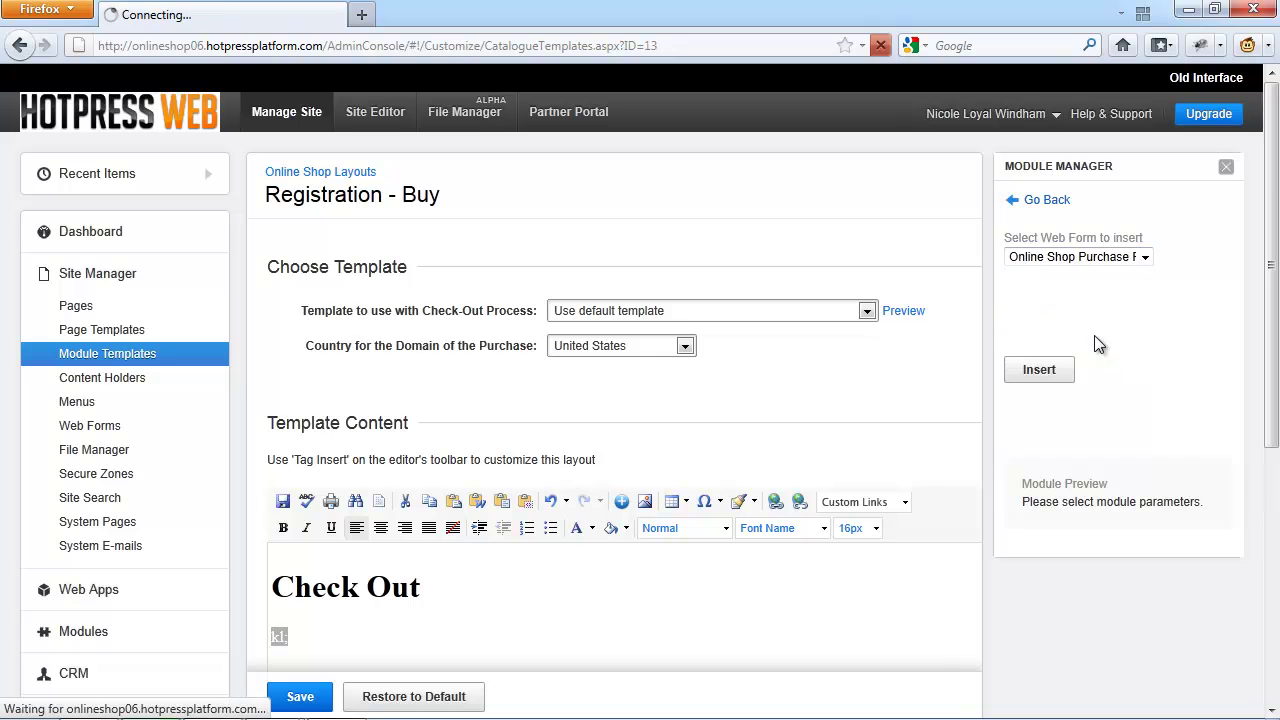
left_click(1050, 430)
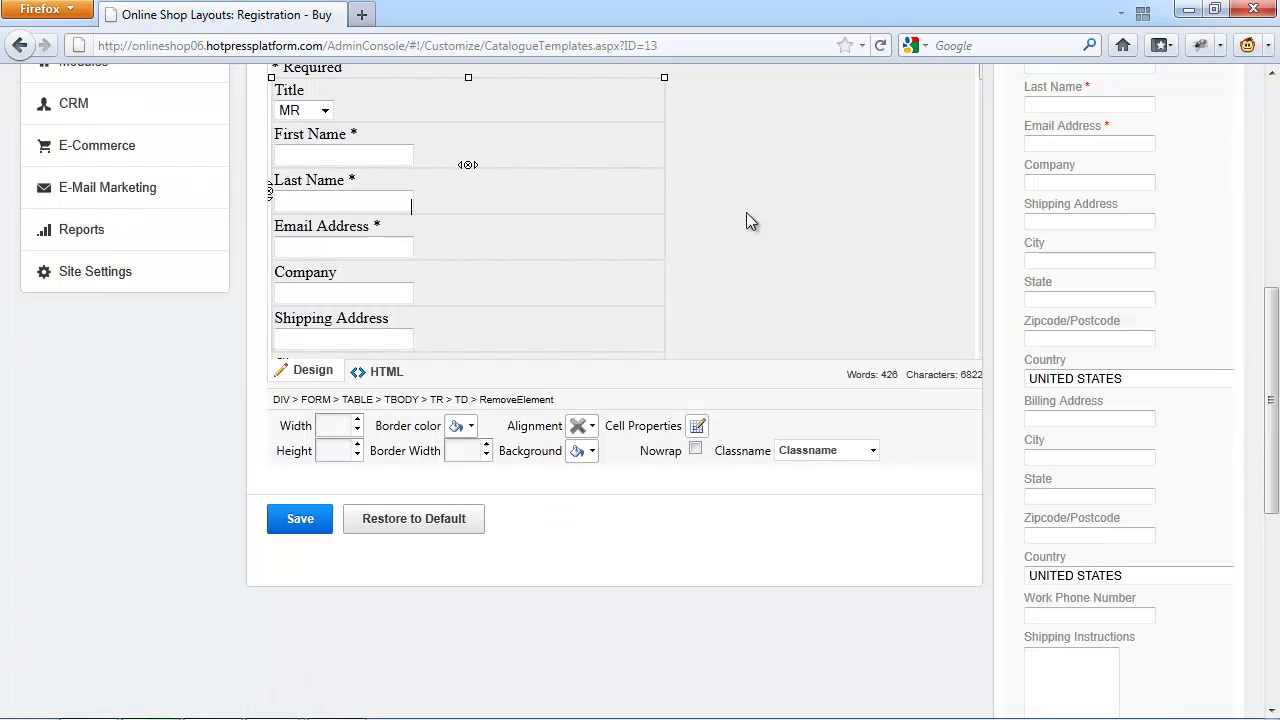
scroll(697, 212, "down", 10)
scroll(700, 145, "up", 2)
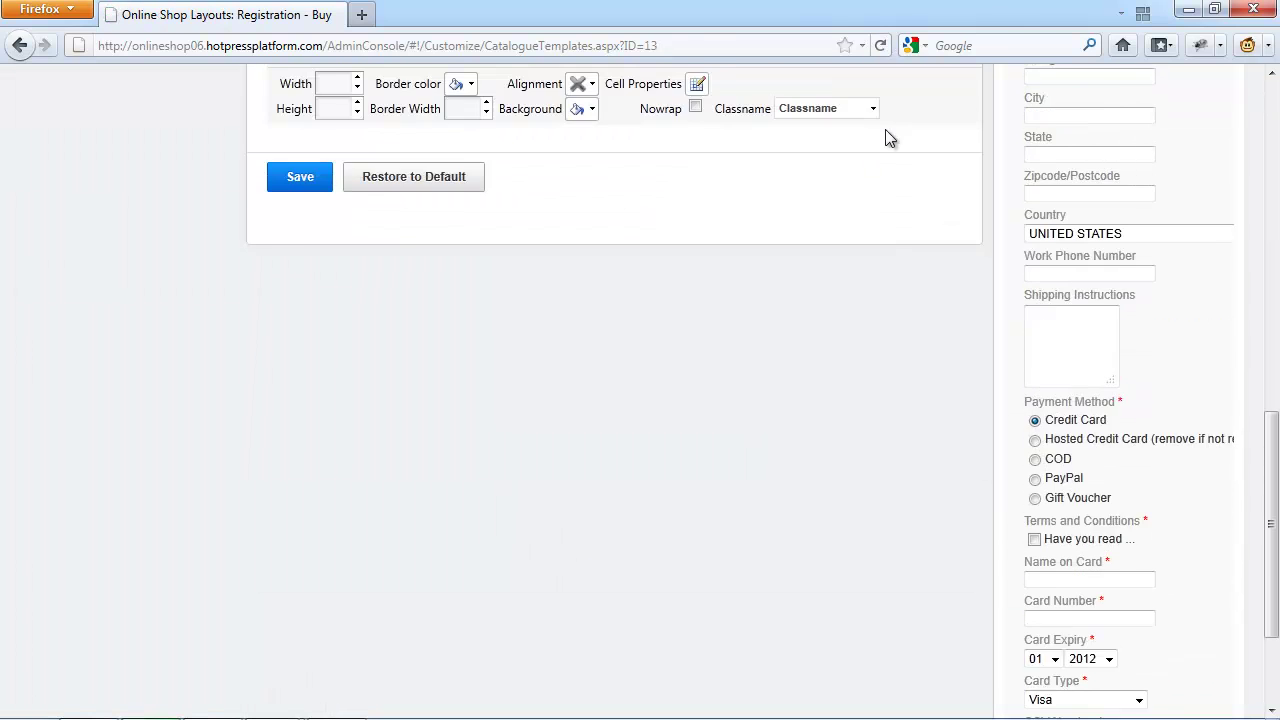
scroll(885, 137, "up", 5)
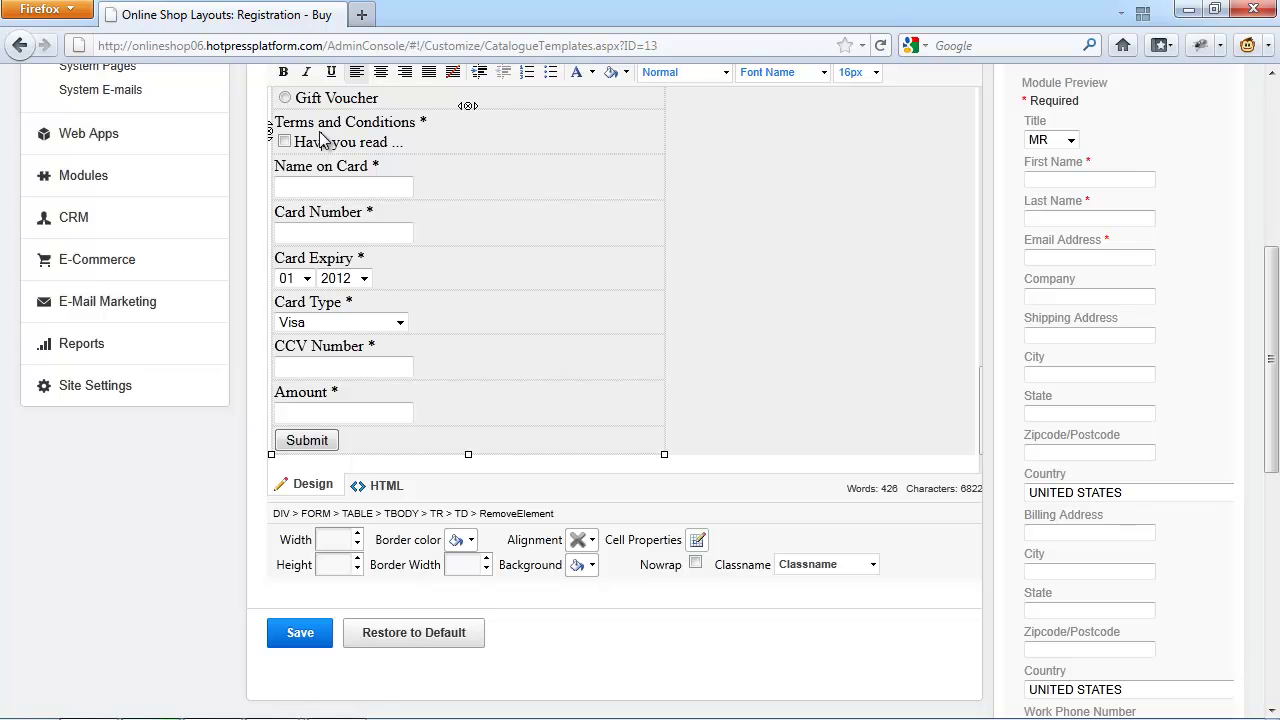
Step: Switch the Registration - Buy template editor from Design view to HTML source
left_click(386, 486)
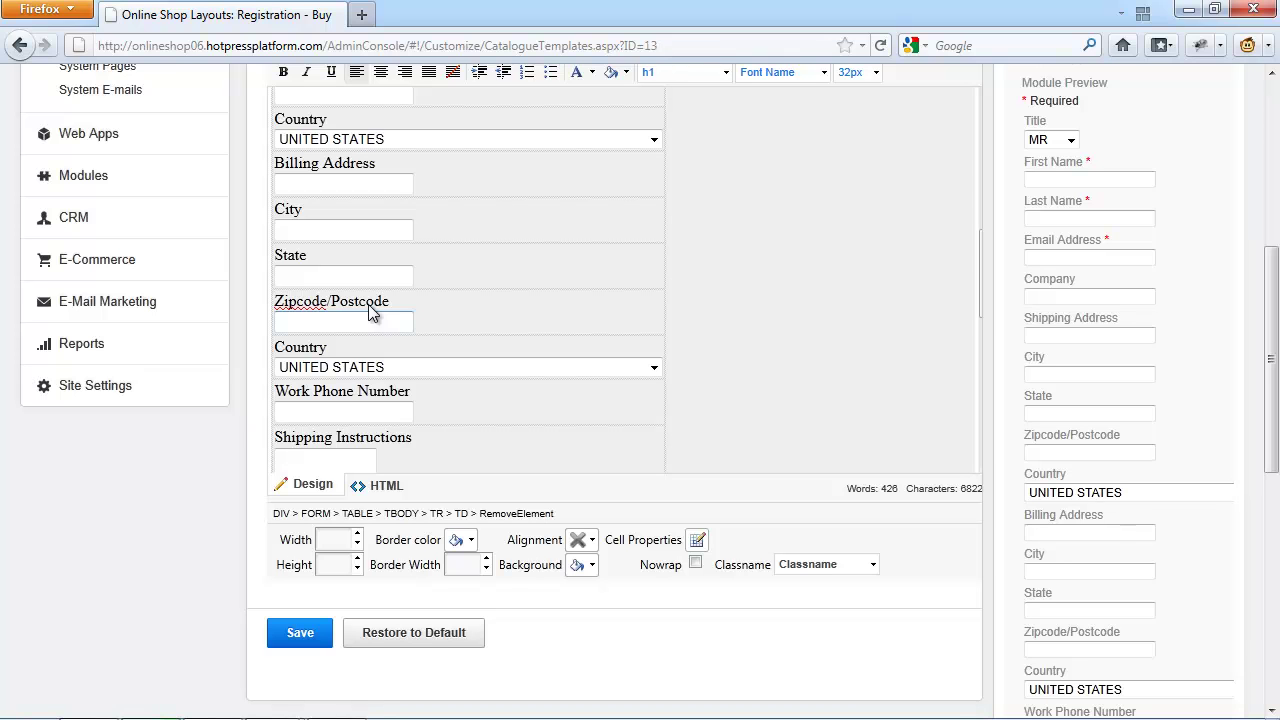
scroll(368, 313, "down", 3)
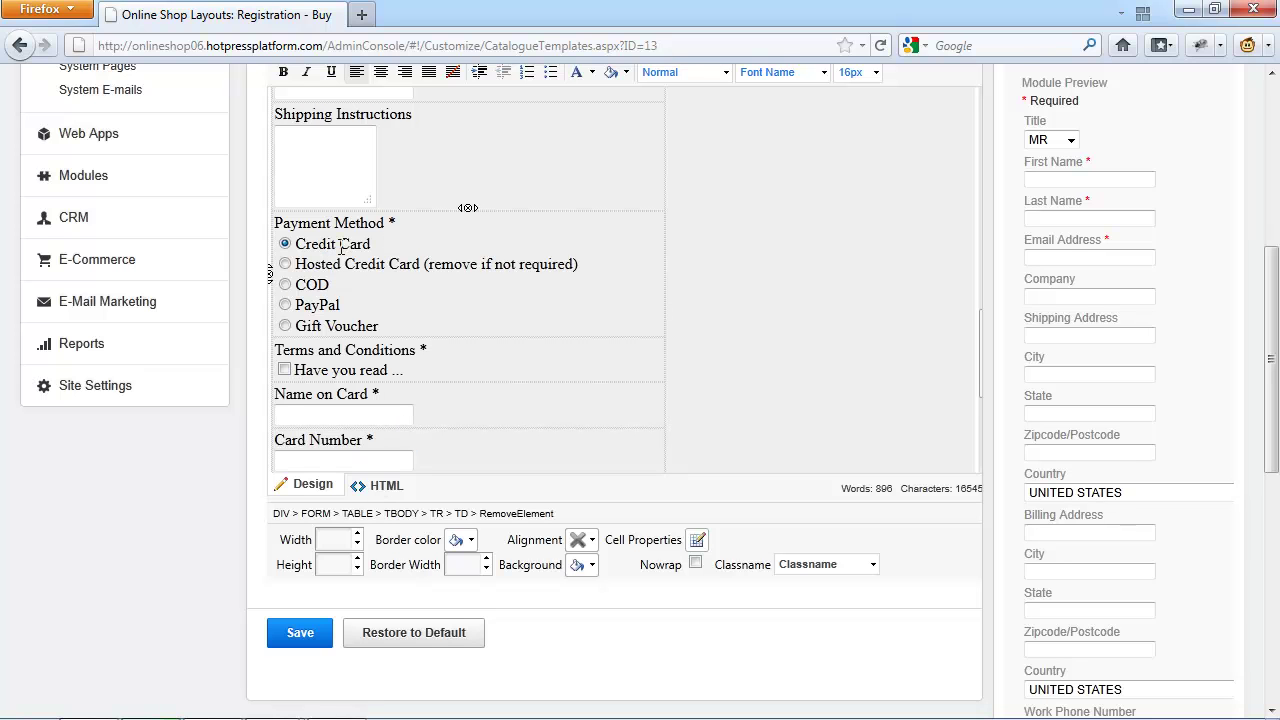
left_click(385, 485)
Step: Delete the PaymentMethodType_5 PayPal radio button line from the HTML
scroll(747, 330, "down", 5)
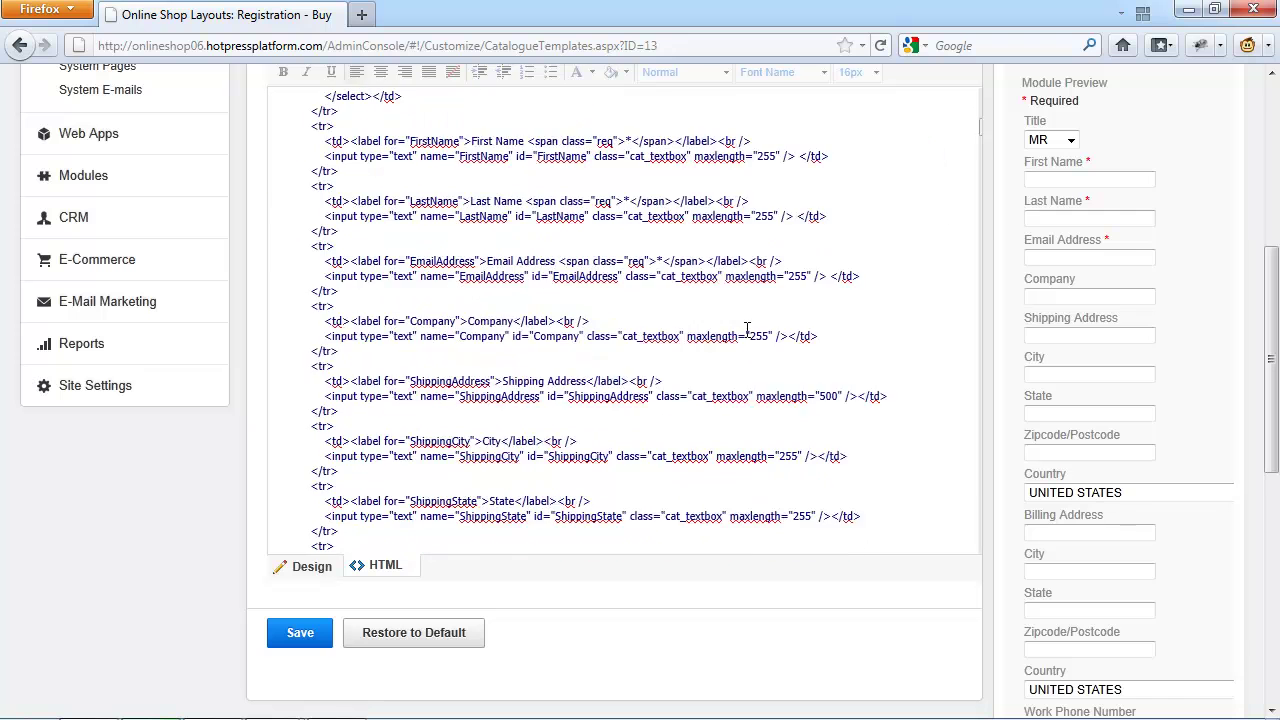
scroll(747, 330, "down", 15)
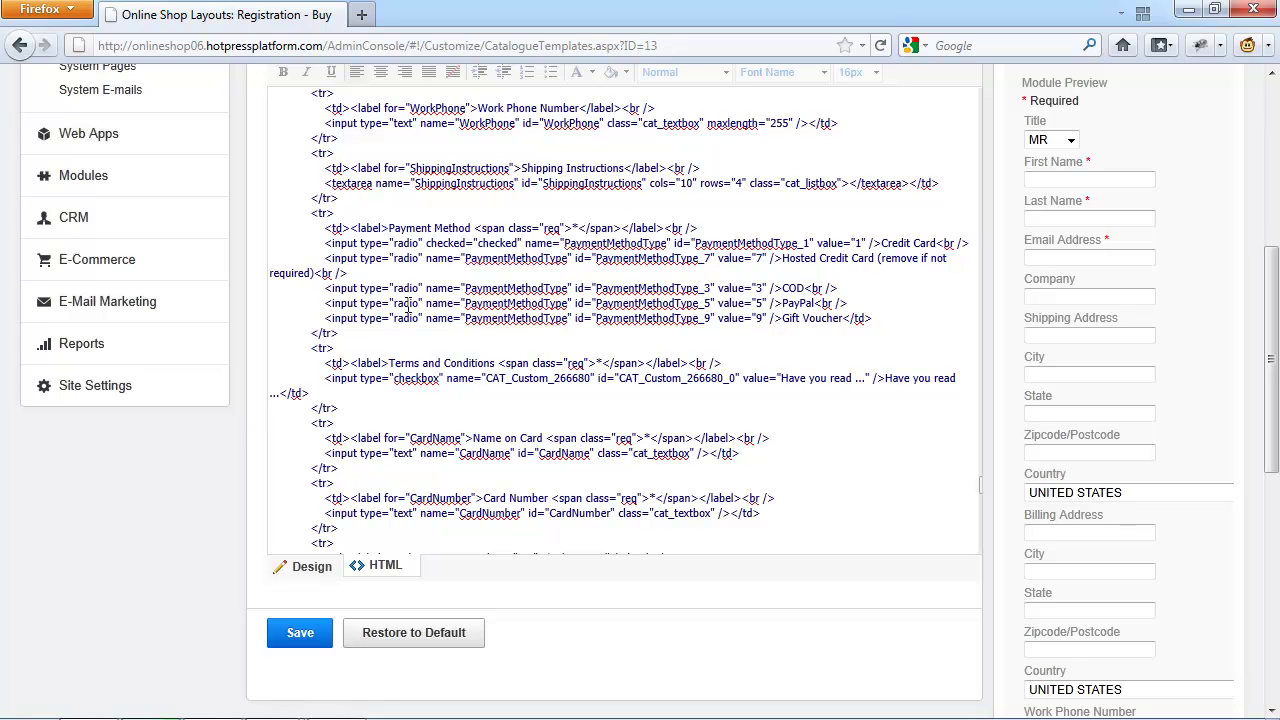
triple_click(622, 302)
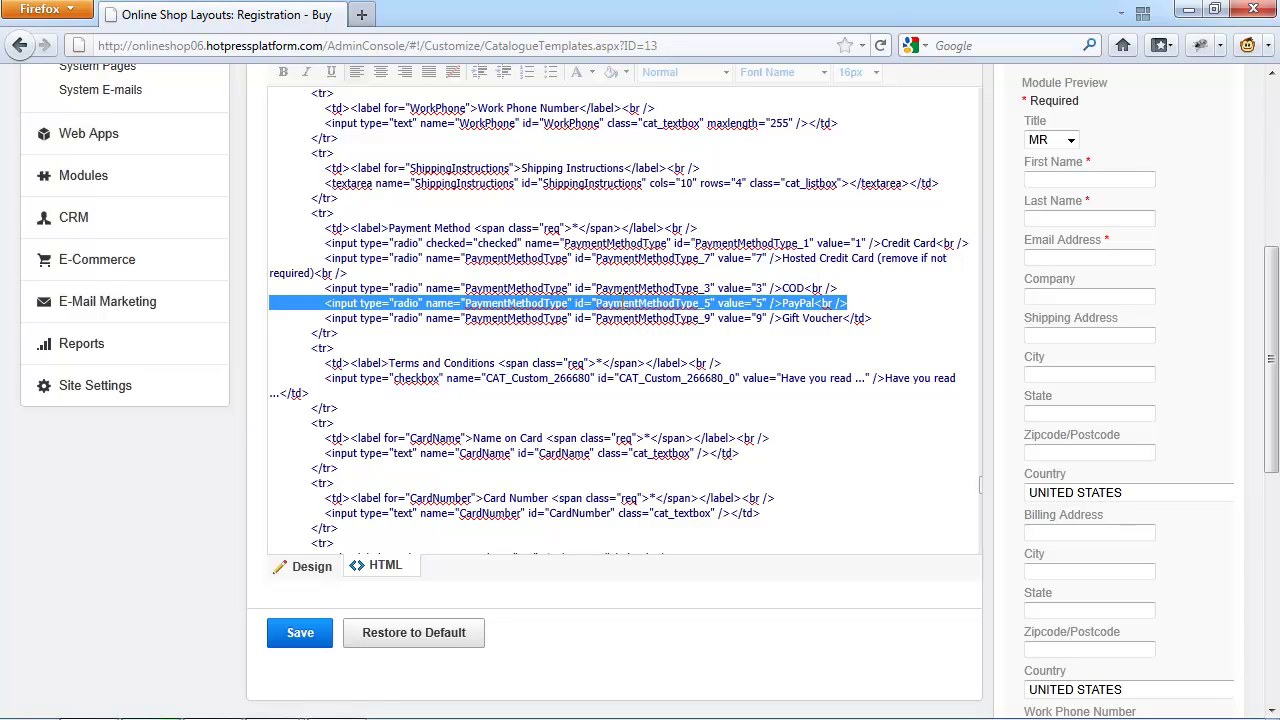
key("Delete")
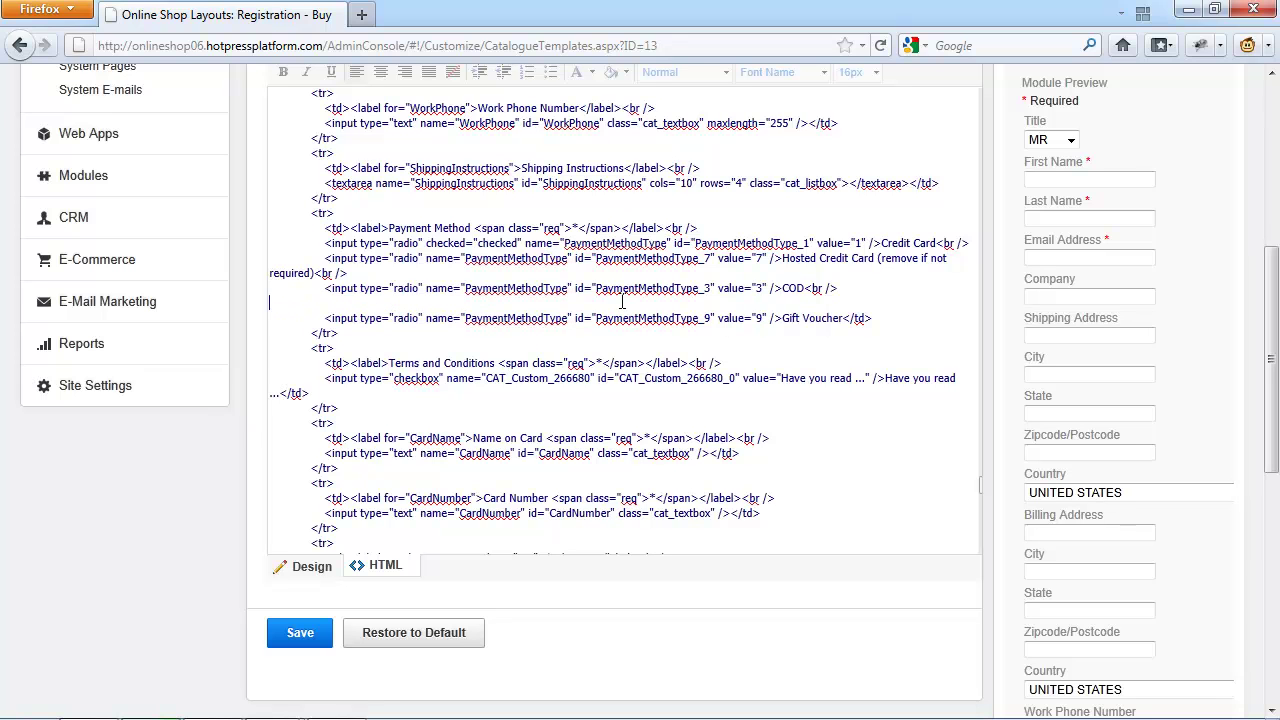
left_click(482, 347)
Step: Delete the country options from NETHERLANDS through UNITED KINGDOM, leaving NEPAL followed by UNITED STATES
scroll(500, 370, "down", 10)
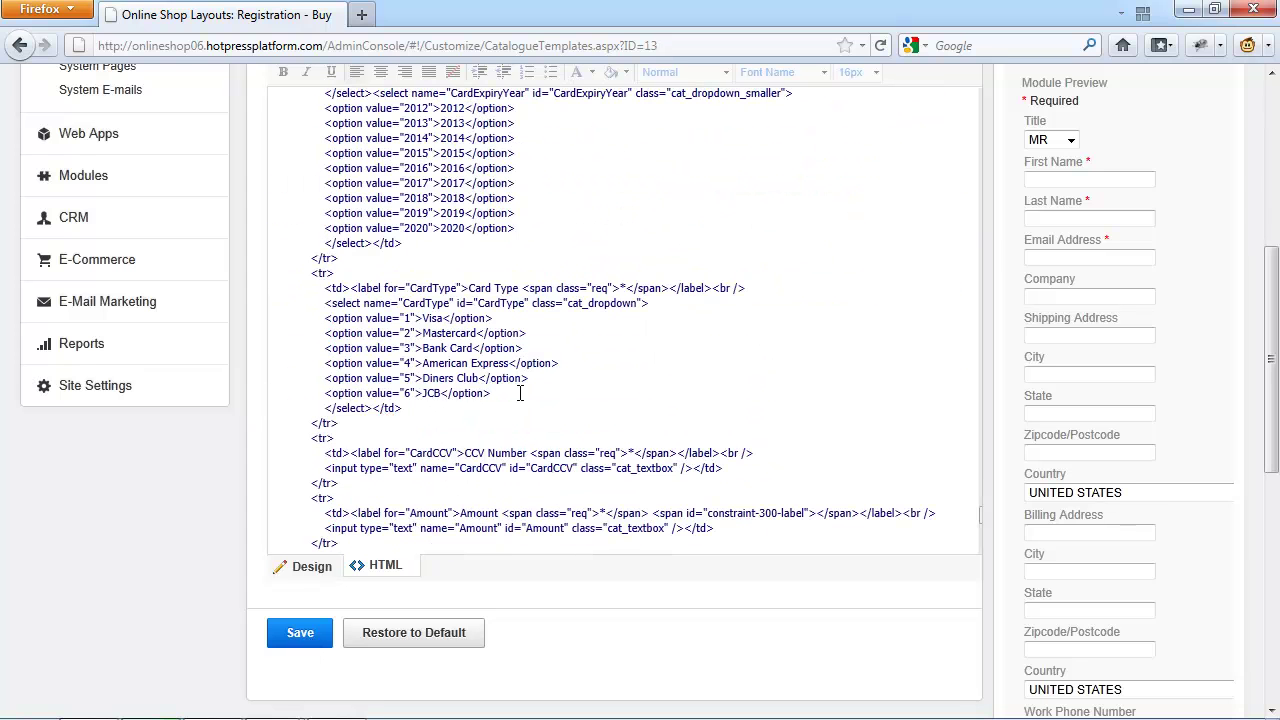
scroll(520, 393, "up", 10)
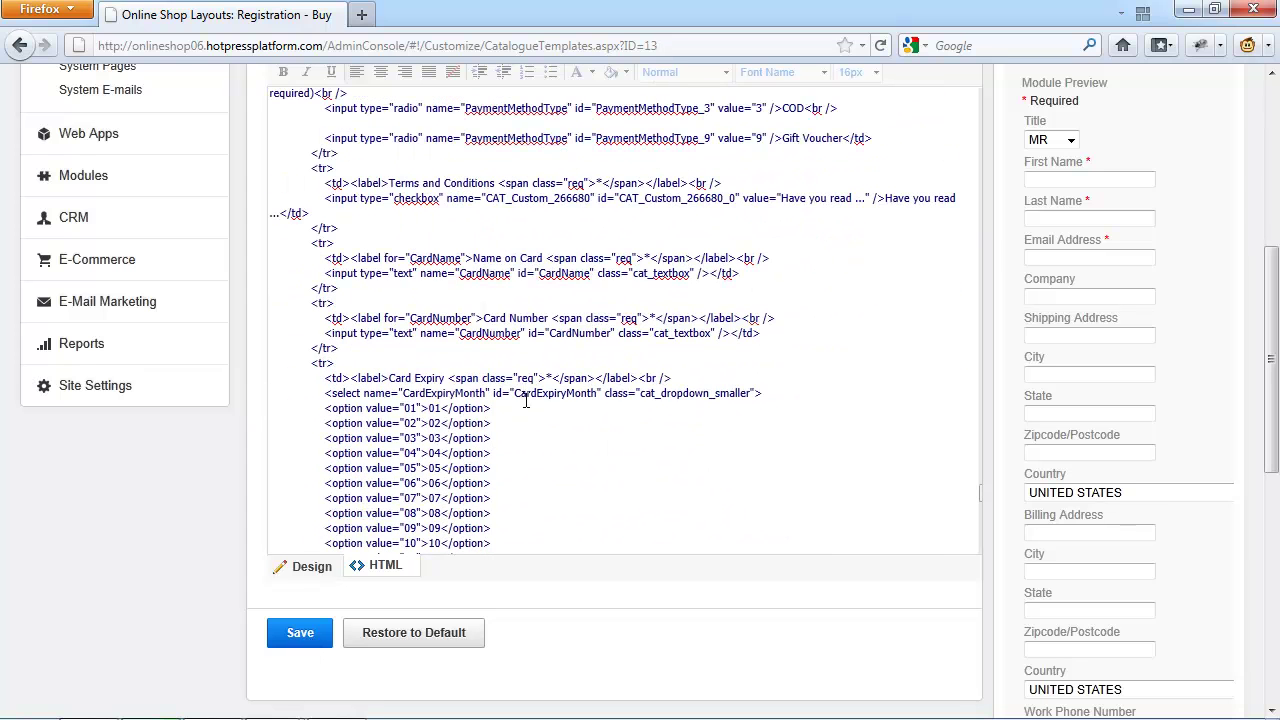
scroll(526, 400, "up", 15)
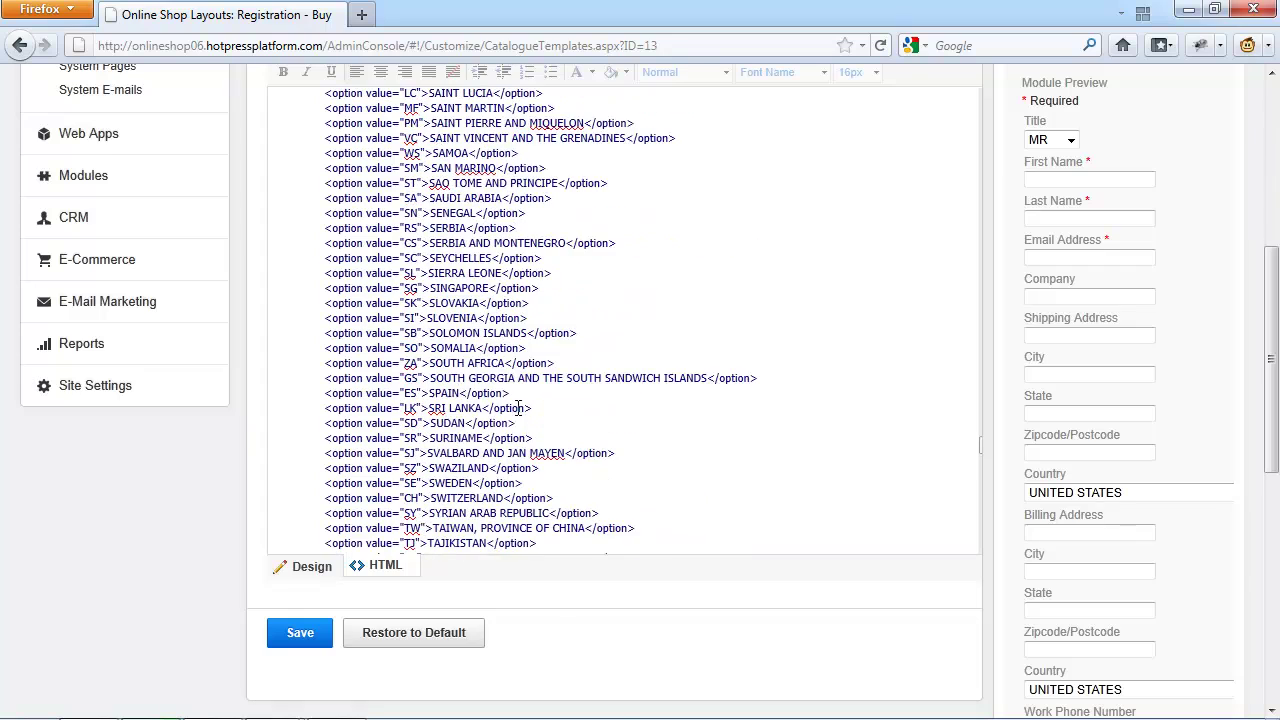
scroll(335, 212, "up", 13)
left_click_drag(319, 198, 505, 318)
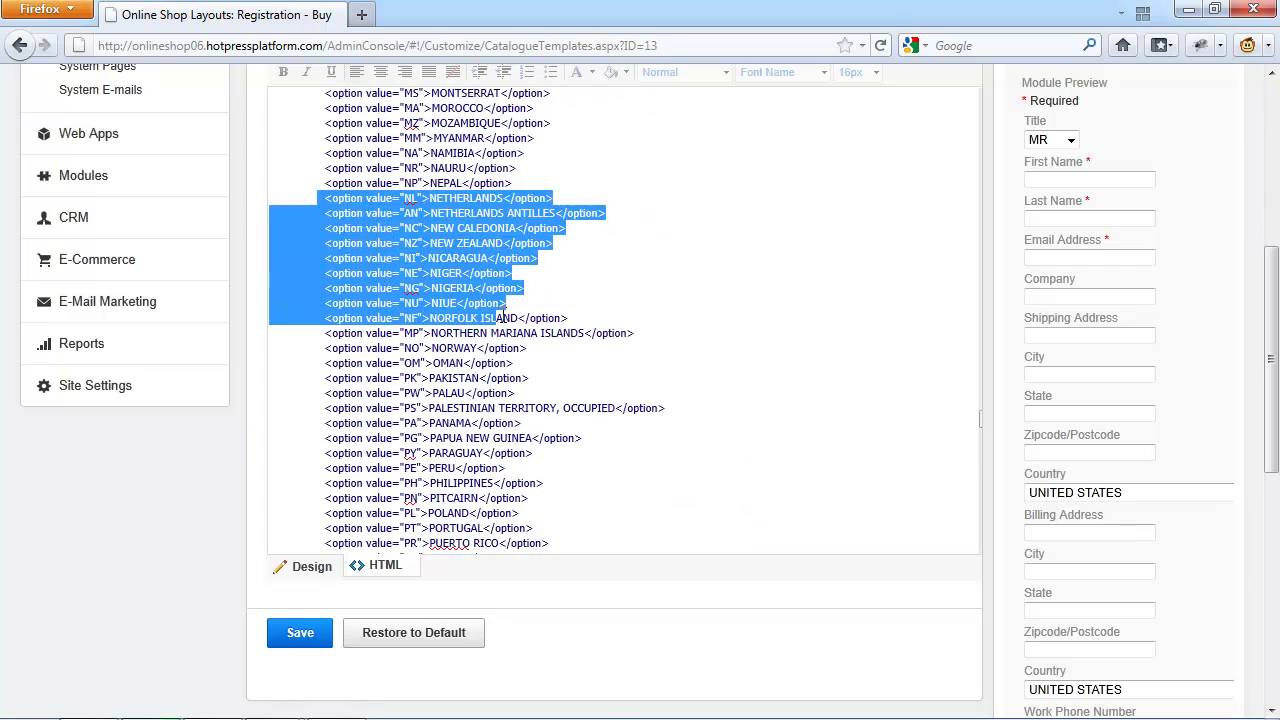
scroll(505, 318, "down", 14)
left_click(570, 351, "shift")
scroll(560, 300, "down", 4)
left_click(543, 197, "shift")
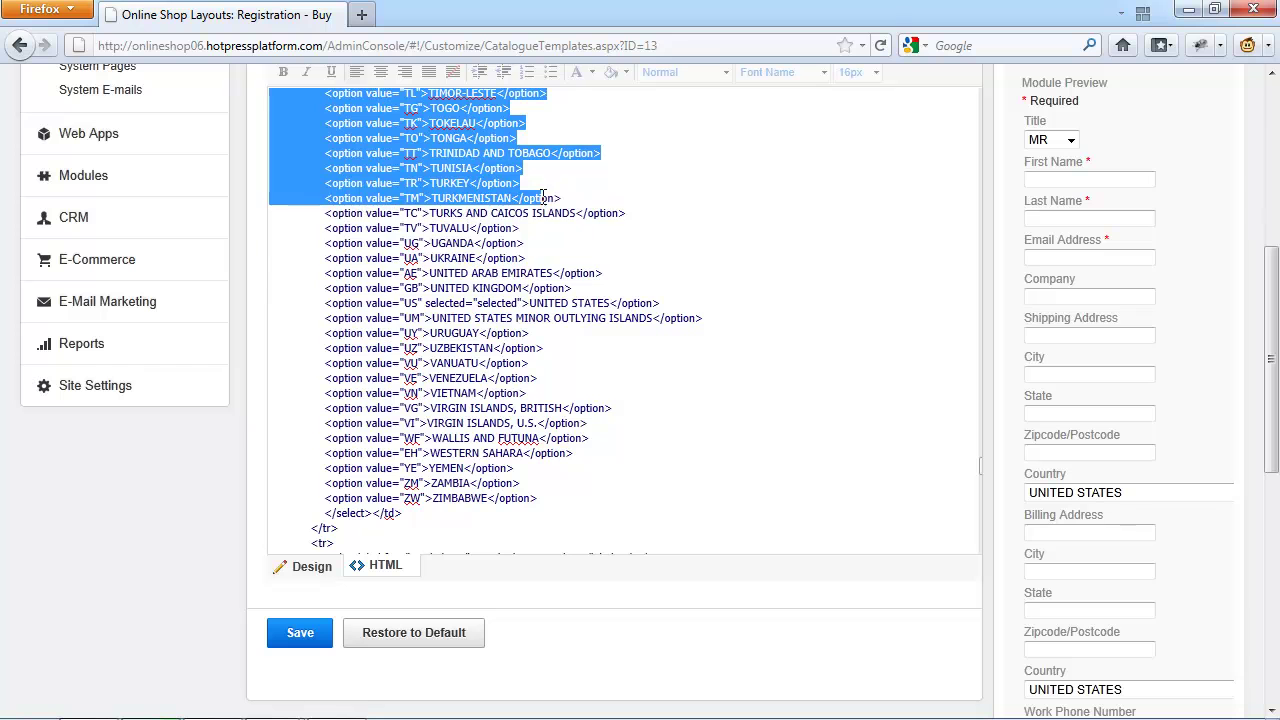
left_click_drag(543, 197, 594, 290)
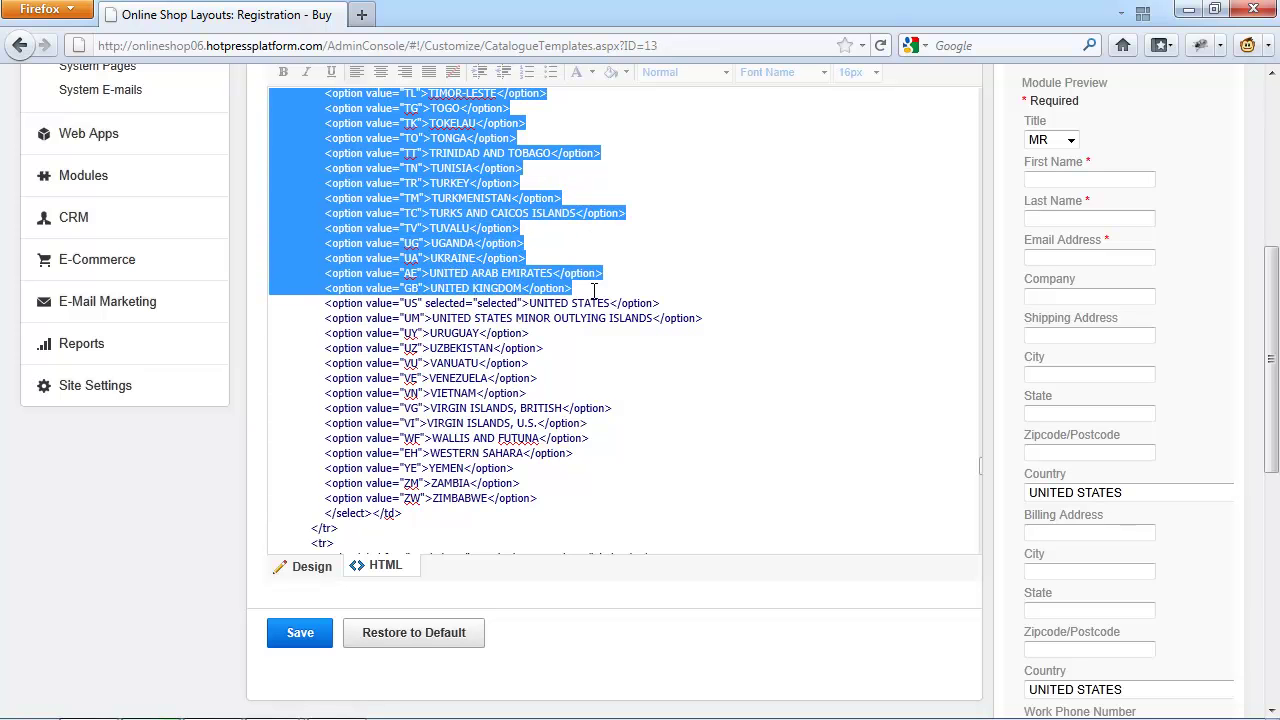
key("Delete")
scroll(594, 290, "up", 2)
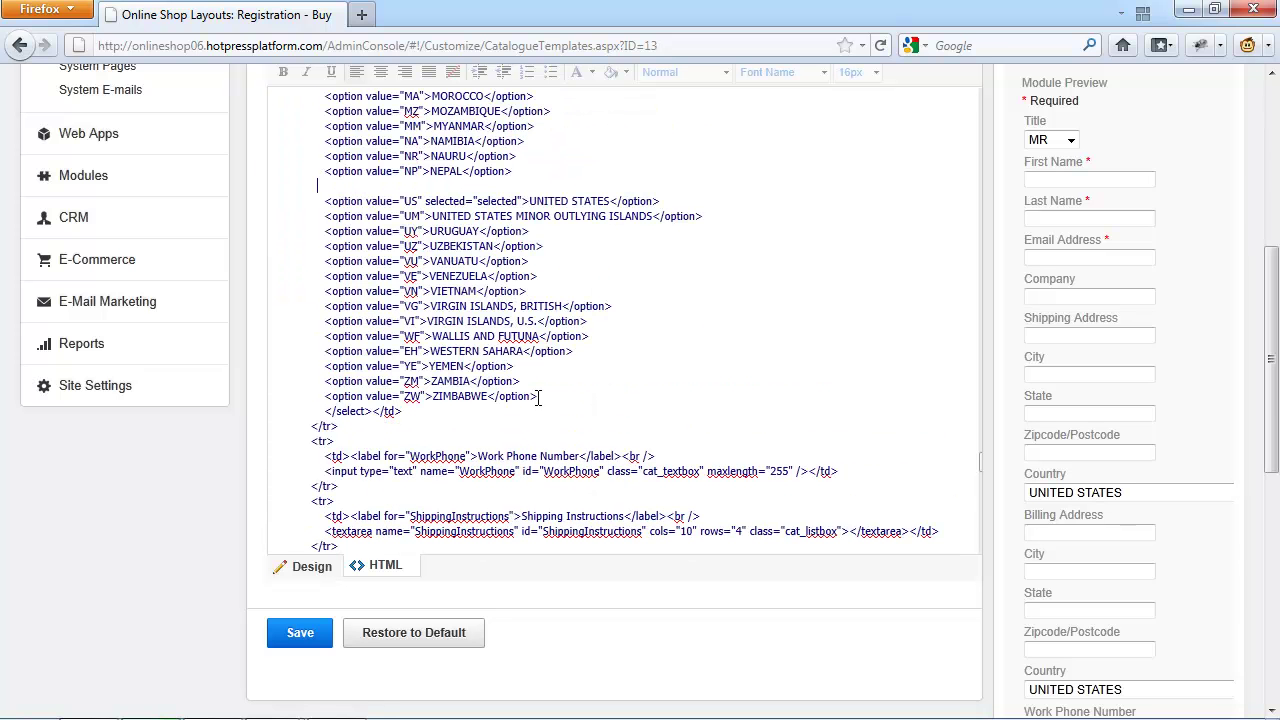
Step: Save the Registration - Buy layout, glance at Registration - Quote, and return to Module Templates
left_click(299, 633)
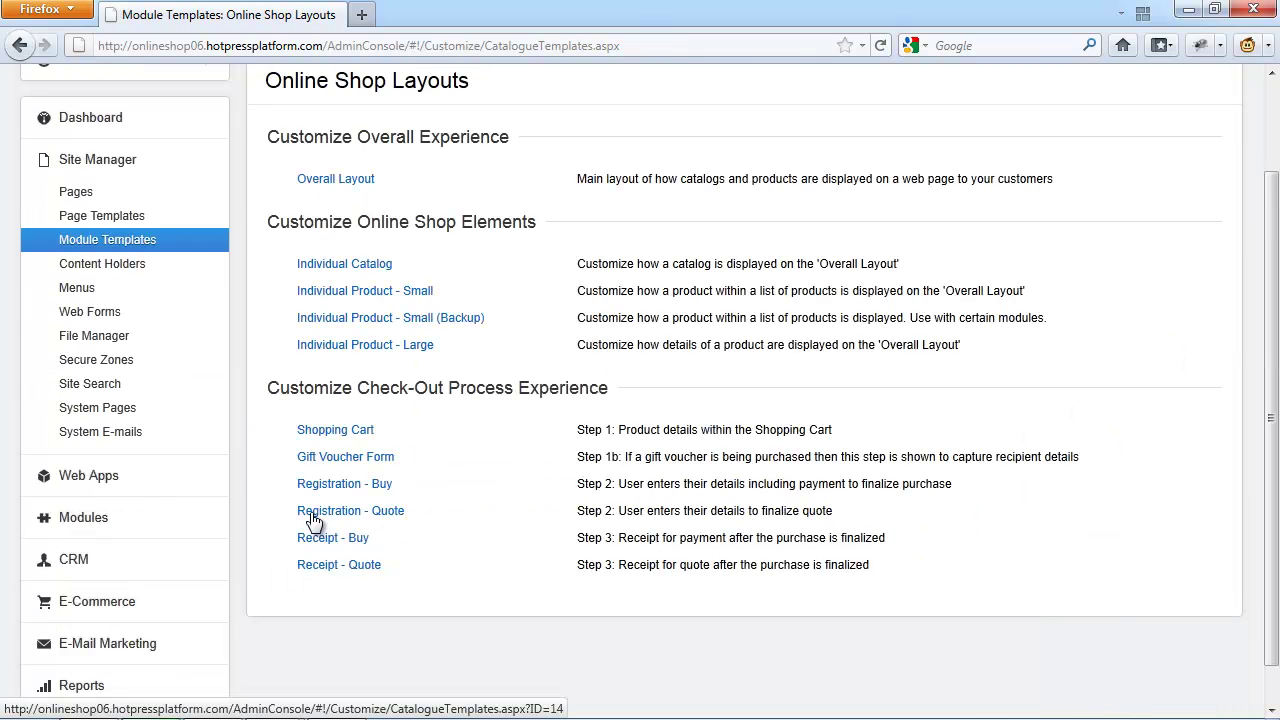
left_click(314, 516)
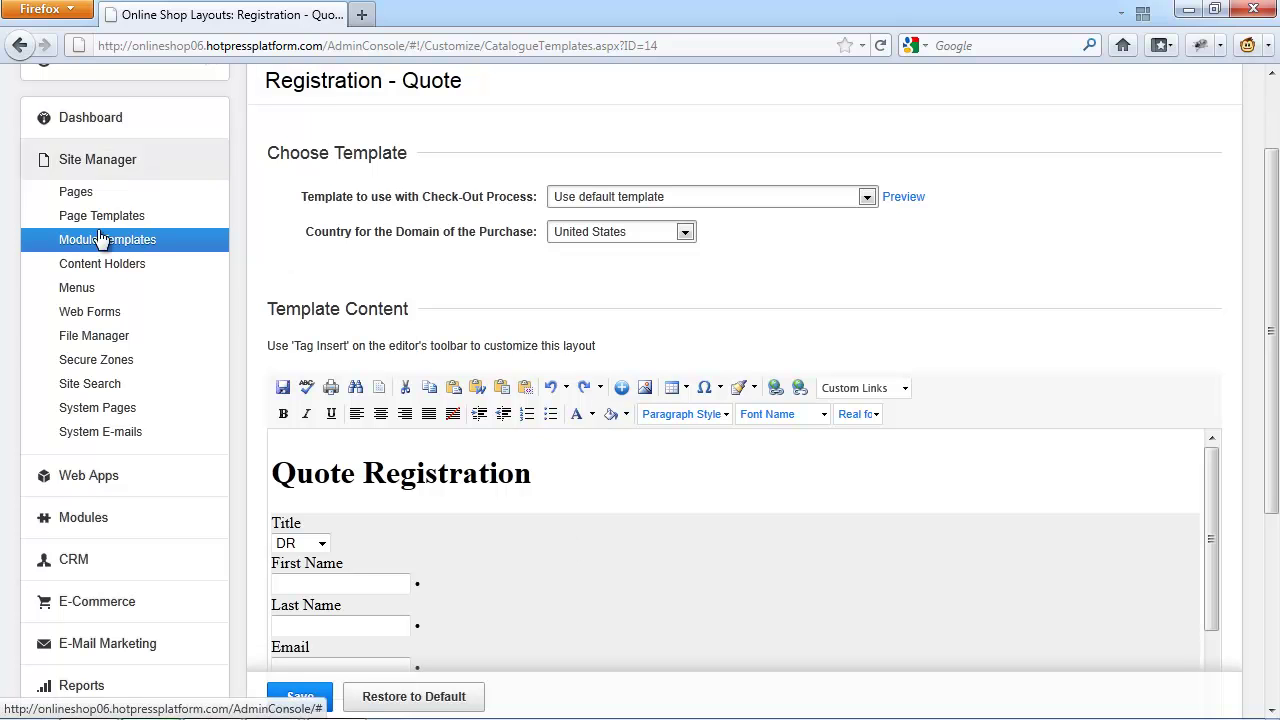
left_click(102, 314)
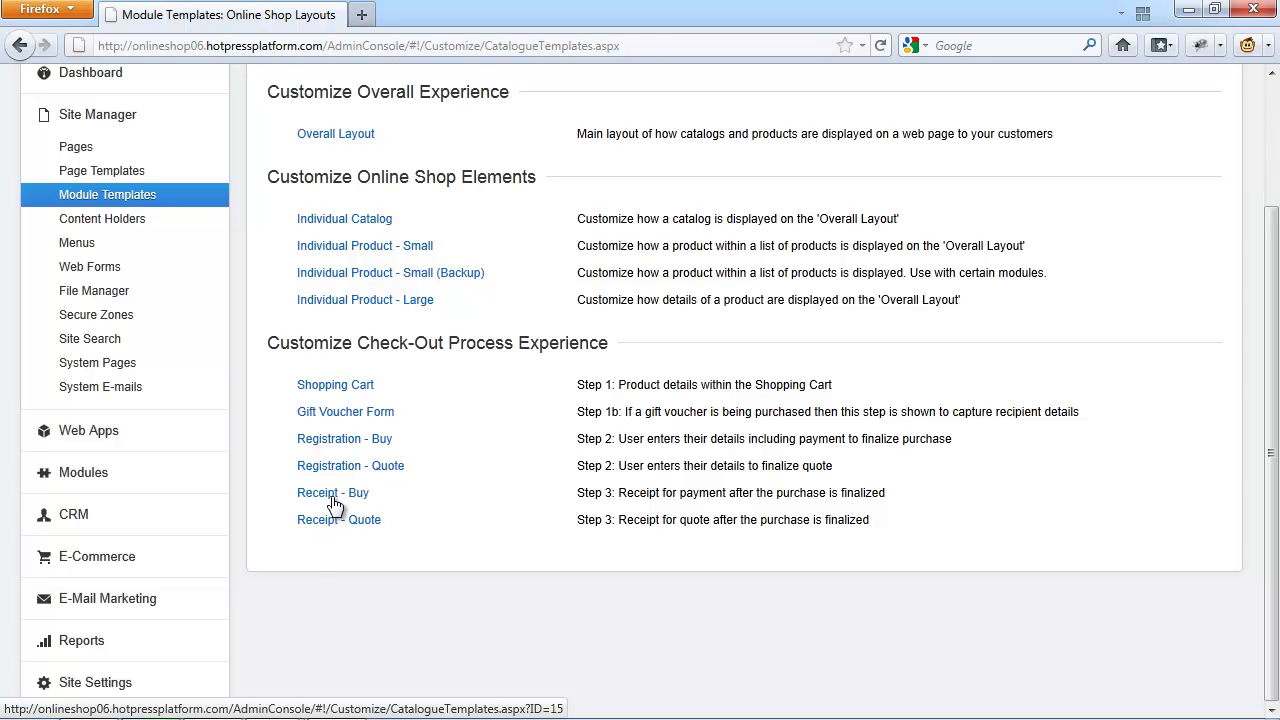
Step: Open the Receipt - Buy template and show the Tag Insert list
left_click(334, 503)
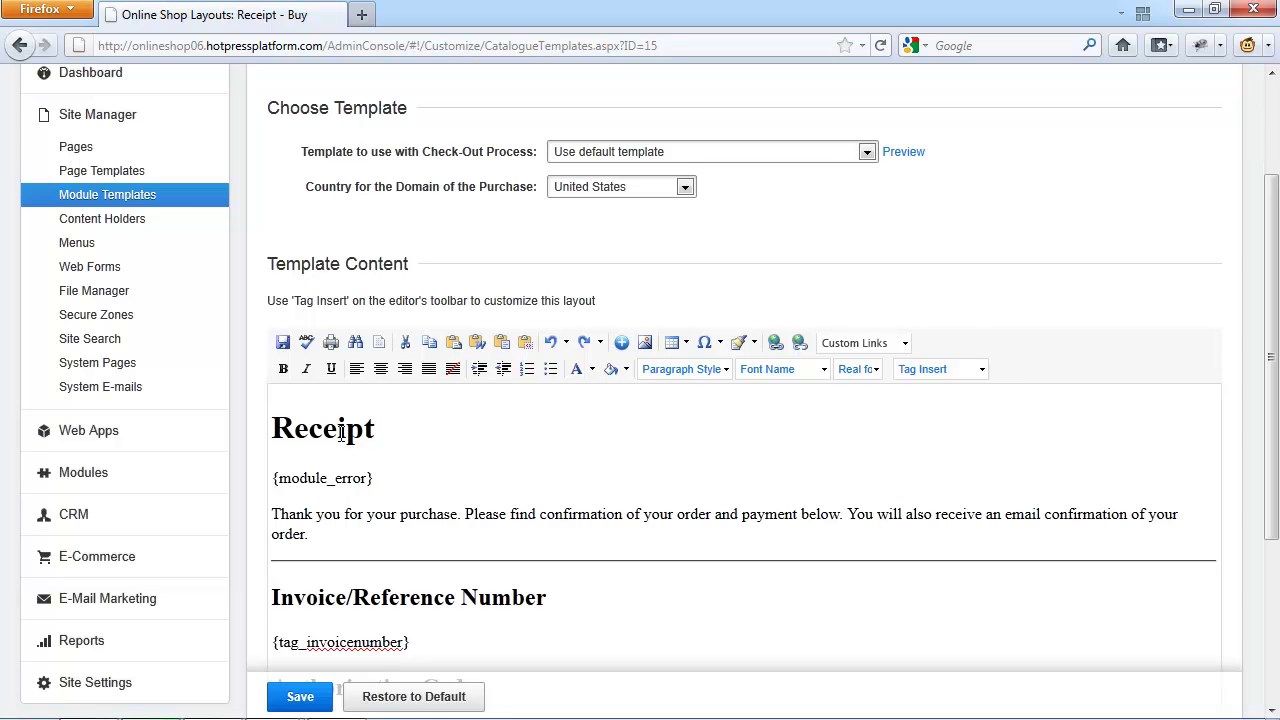
left_click(936, 378)
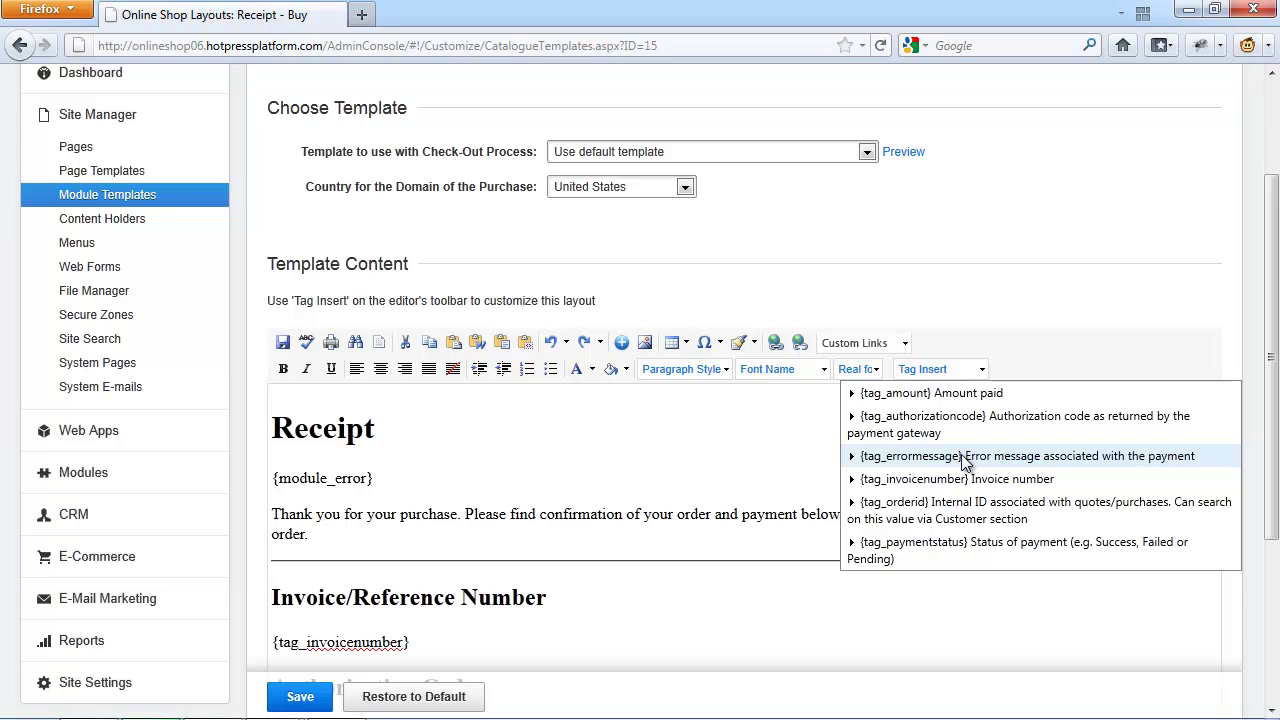